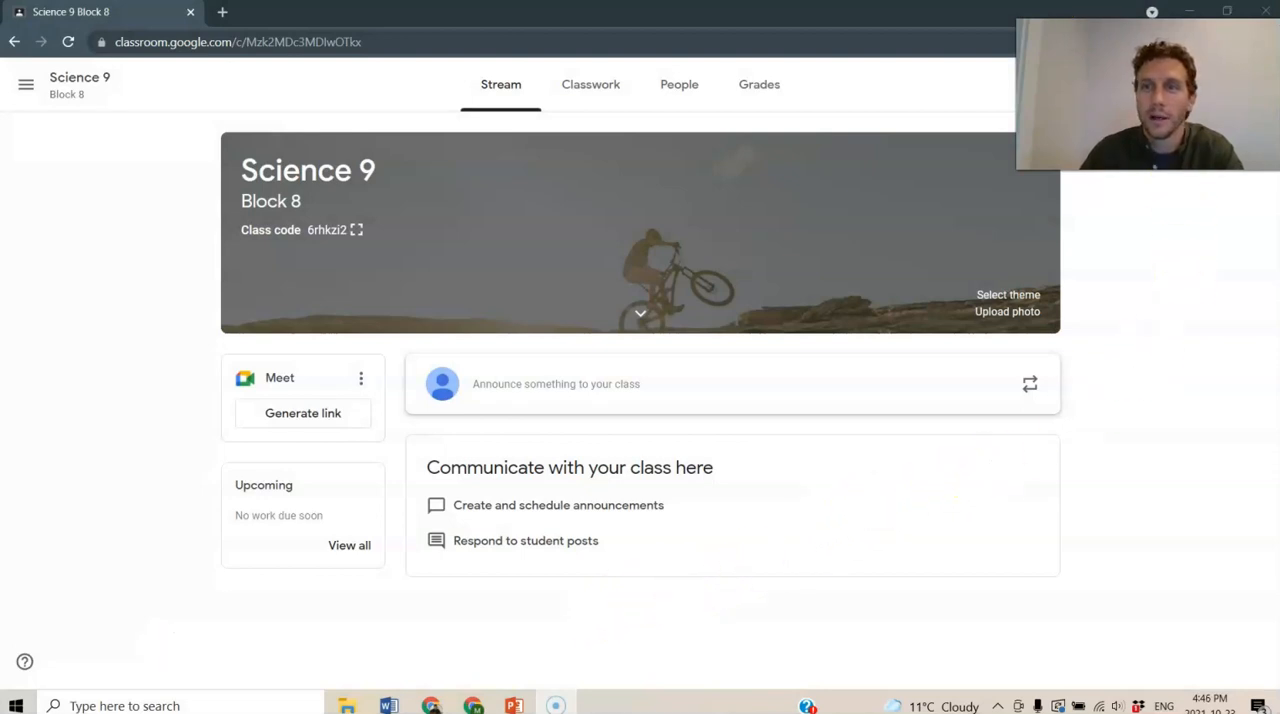
- Open Google Sheets from the Google Classroom page and create a new blank spreadsheet
{"action": "left_click_drag", "start_coordinate": [1110, 68], "coordinate": [1104, 196]}
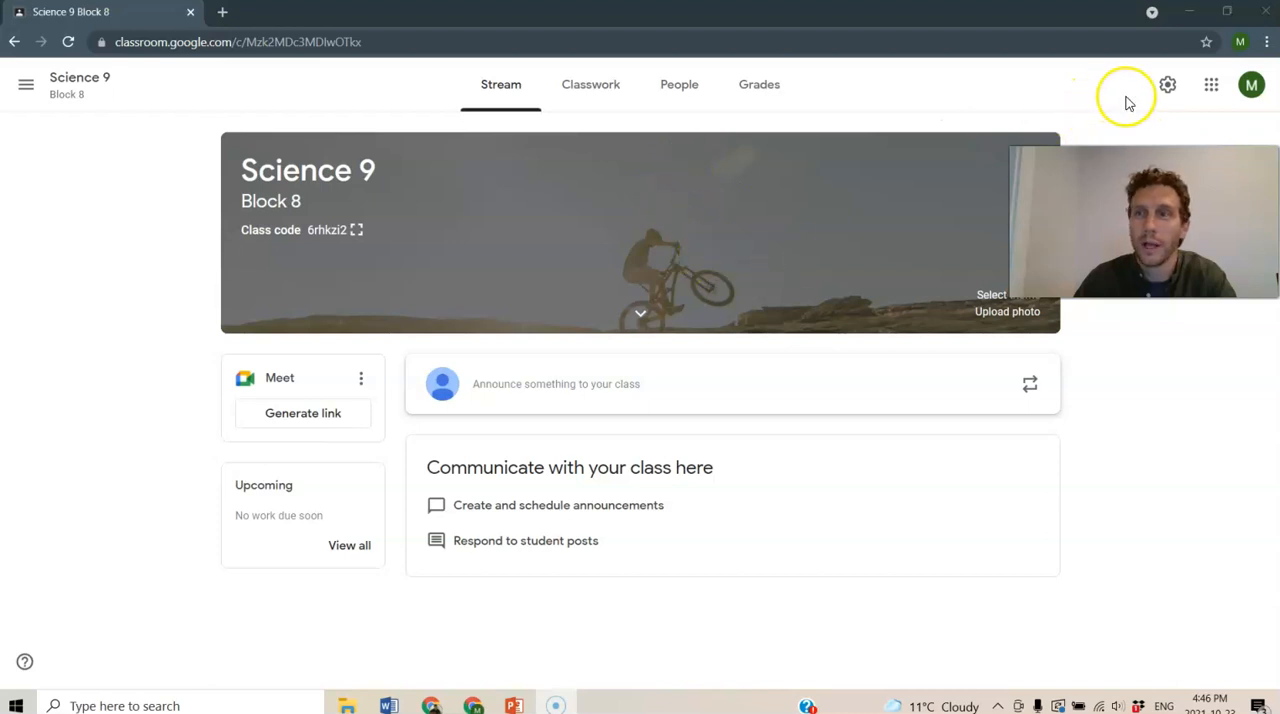
{"action": "left_click", "coordinate": [1211, 88]}
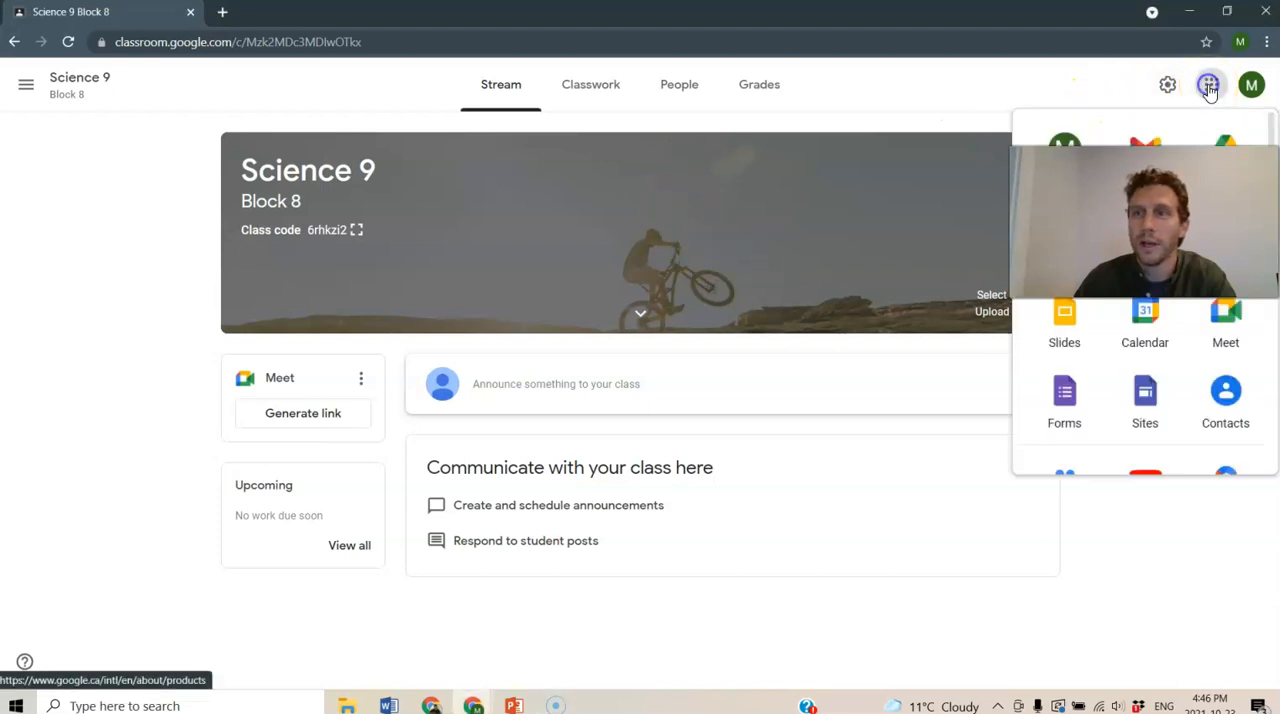
{"action": "left_click", "coordinate": [1000, 246]}
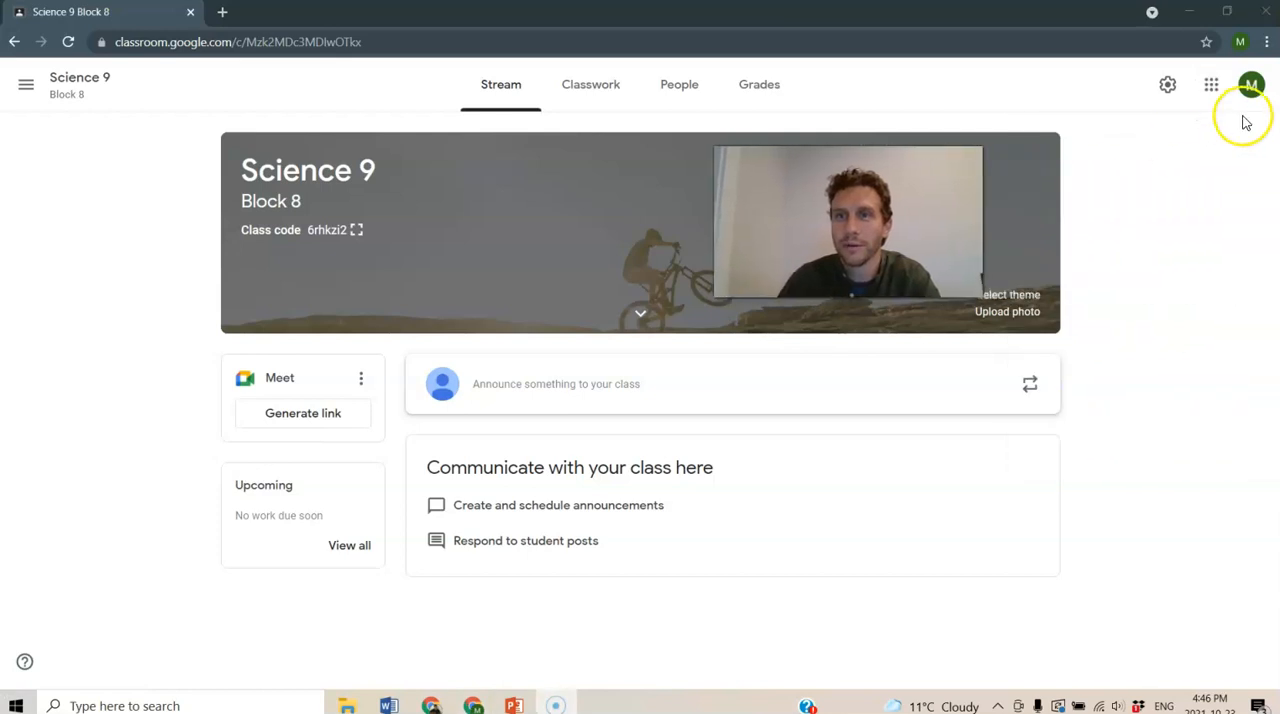
{"action": "left_click", "coordinate": [1211, 84]}
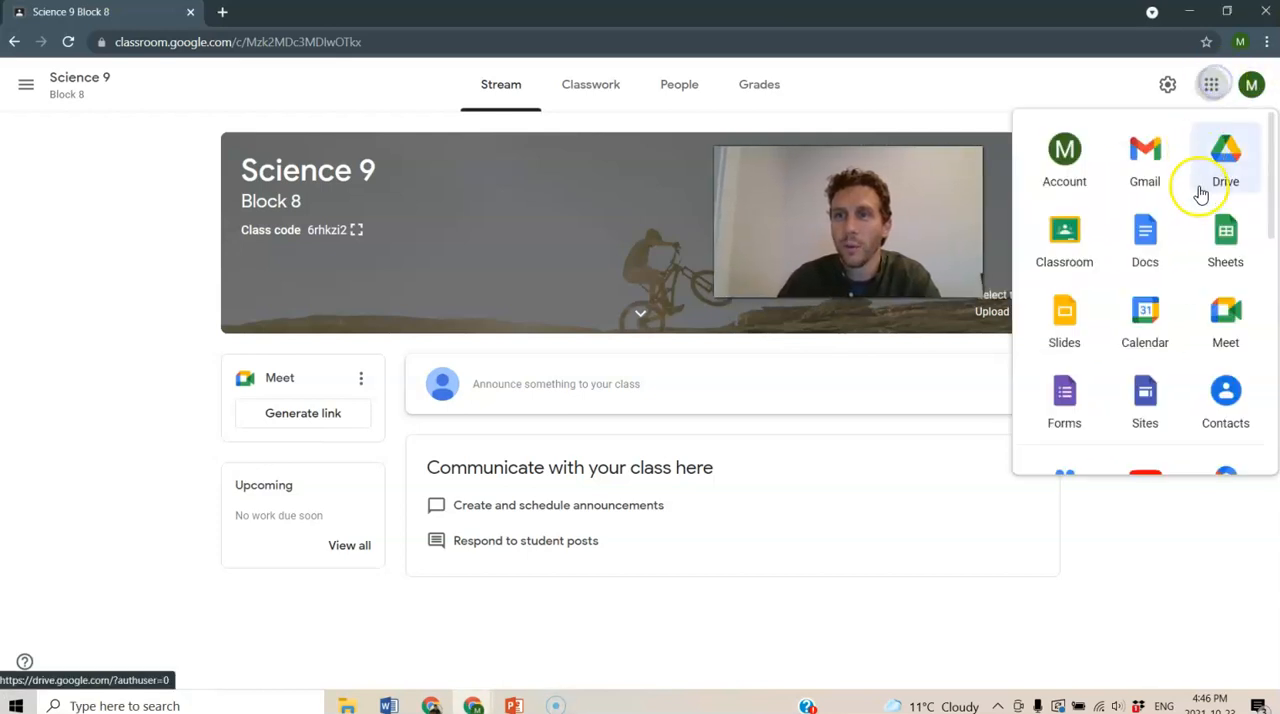
{"action": "left_click", "coordinate": [1224, 238]}
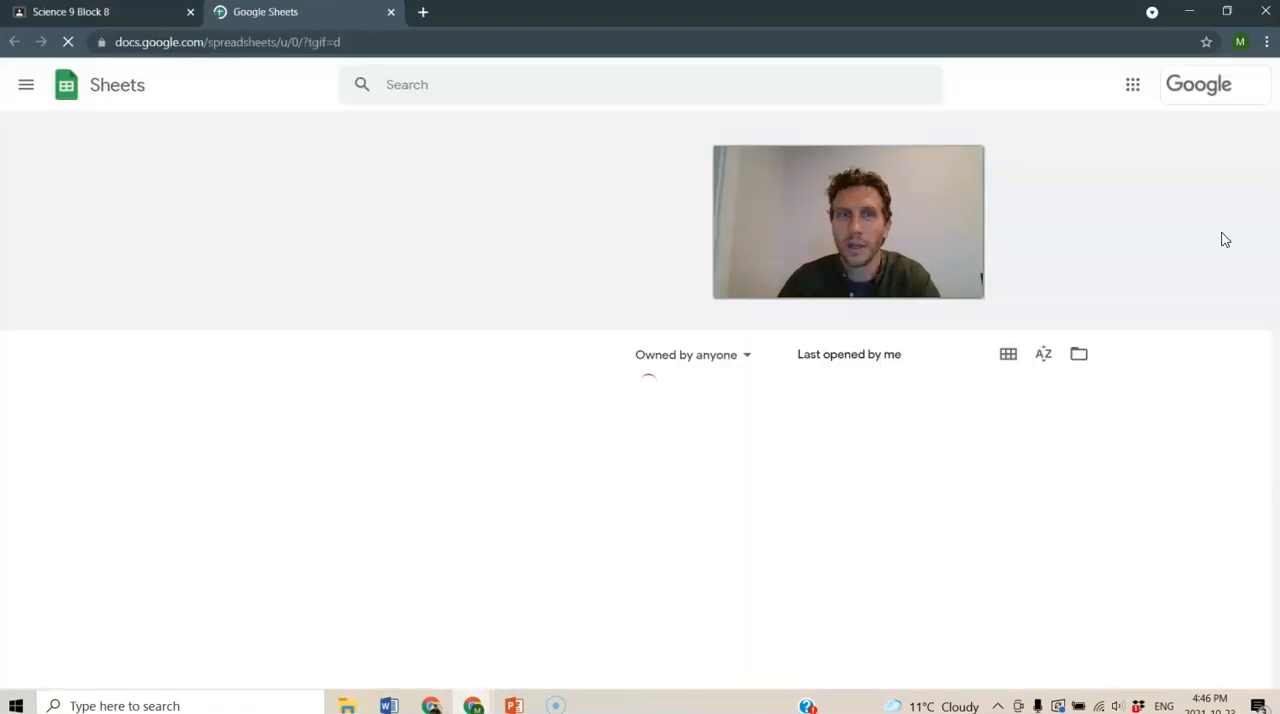
{"action": "left_click_drag", "start_coordinate": [979, 157], "coordinate": [1269, 73]}
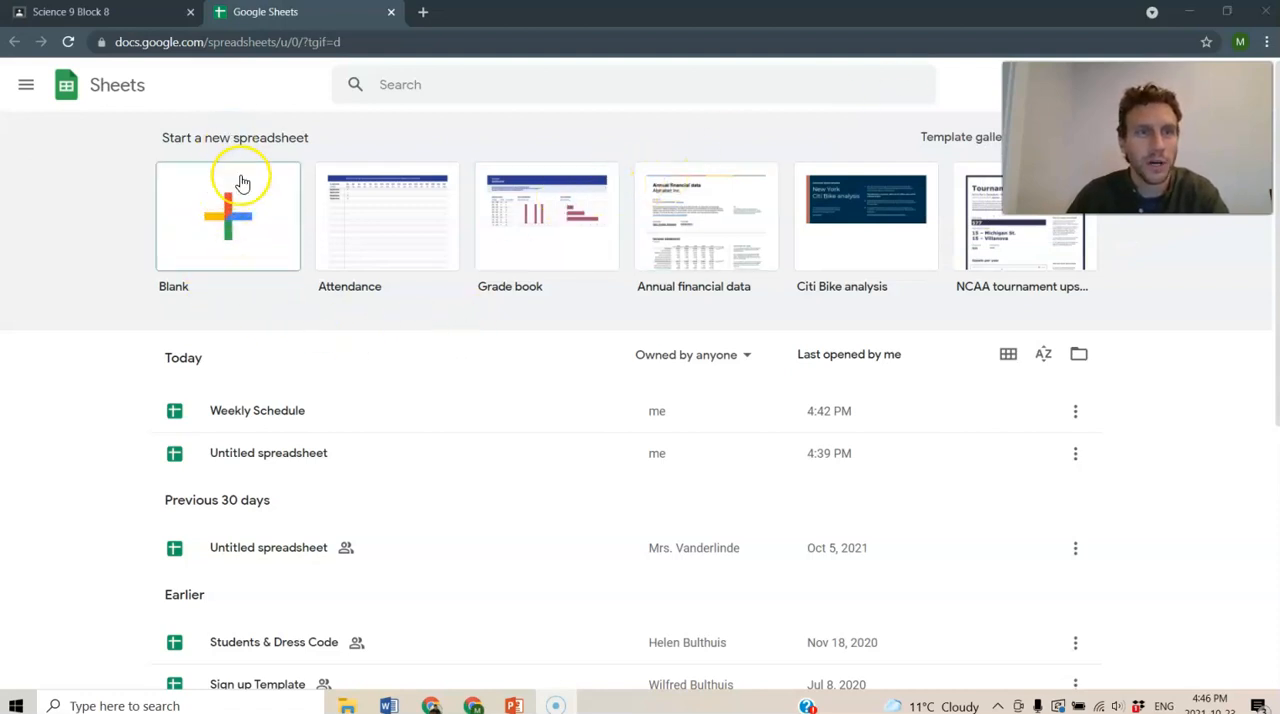
{"action": "left_click", "coordinate": [229, 211]}
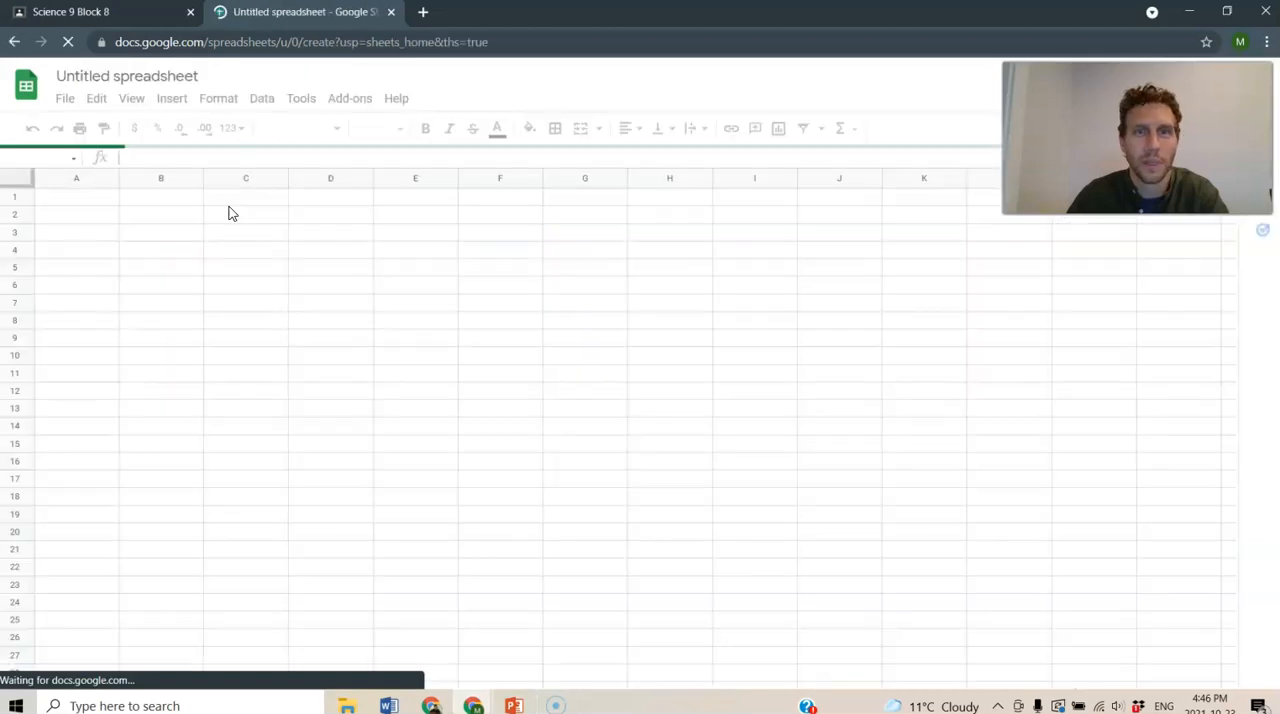
- Rename the spreadsheet as Experiment Data
{"action": "left_click", "coordinate": [148, 76]}
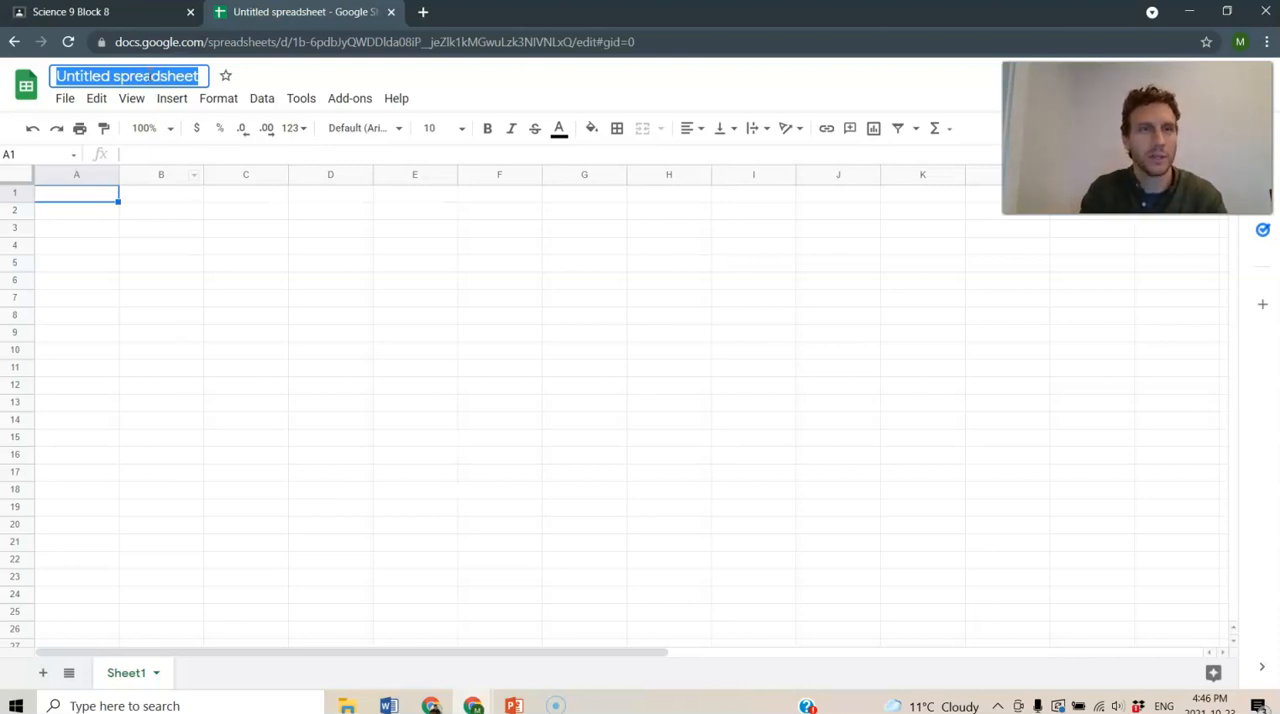
{"action": "type", "text": "Experiment Data"}
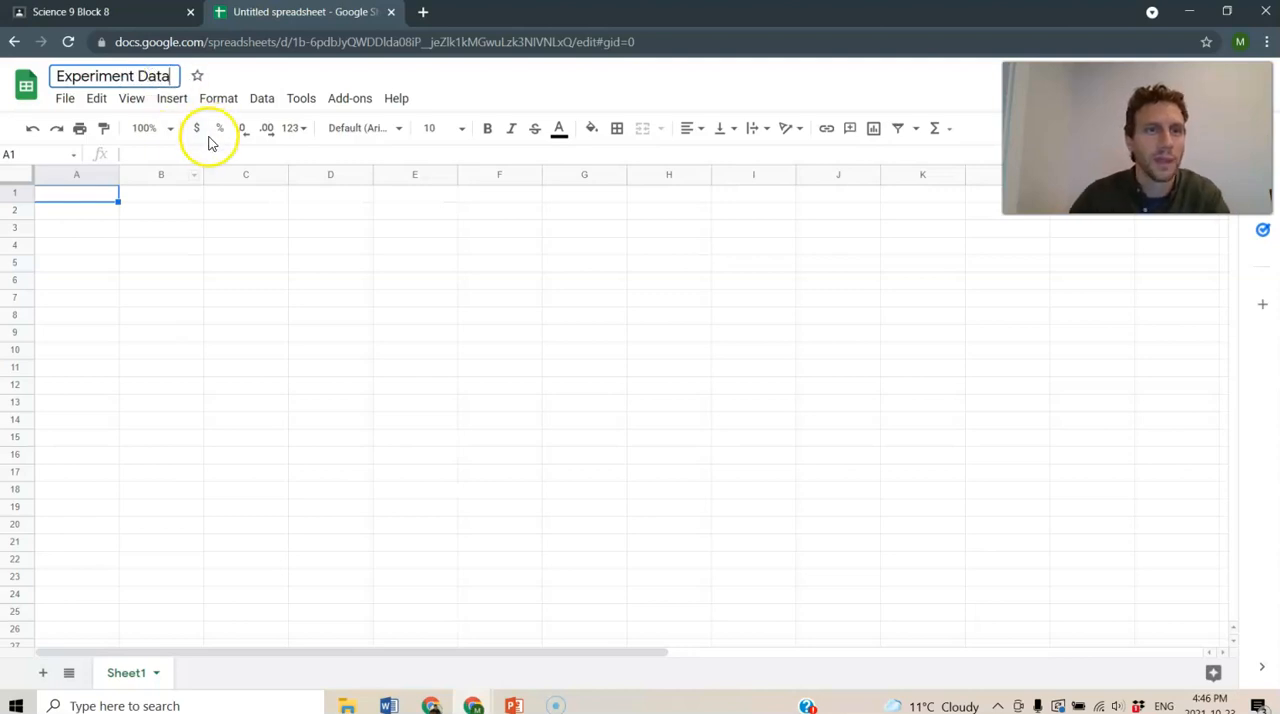
{"action": "left_click", "coordinate": [186, 247]}
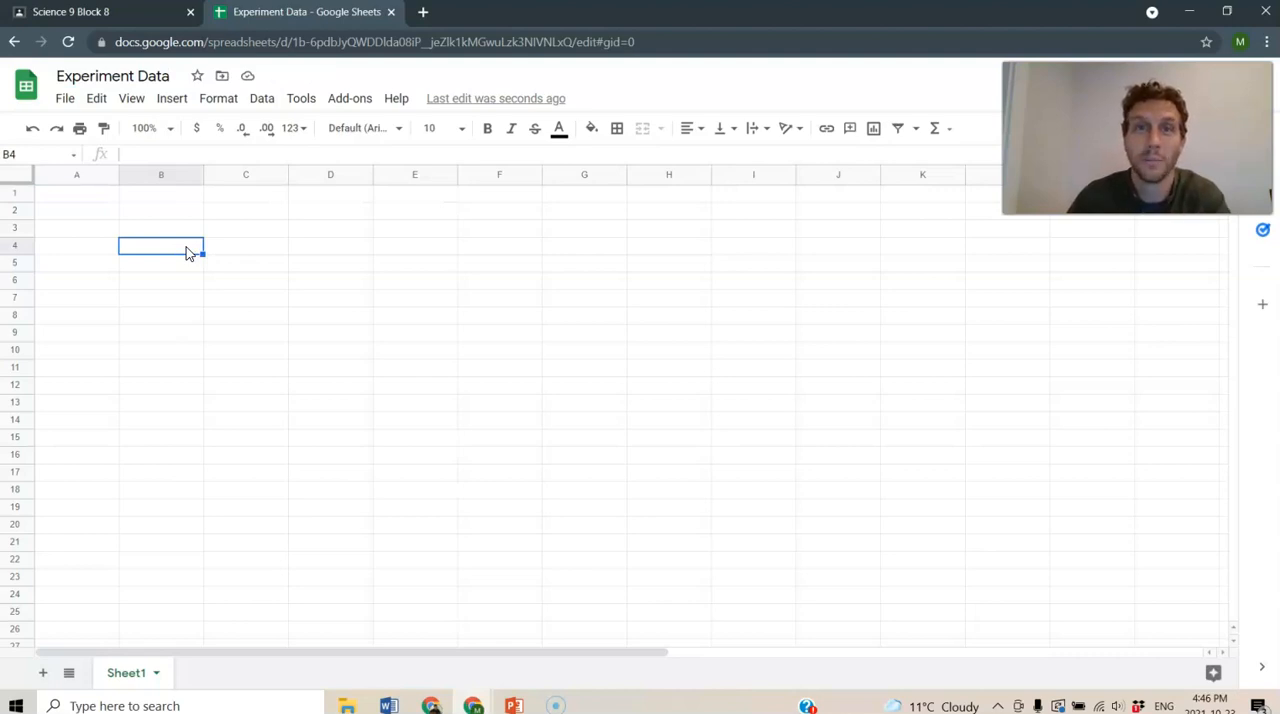
- Enter the title Data Table in cell A1
{"action": "left_click", "coordinate": [86, 199]}
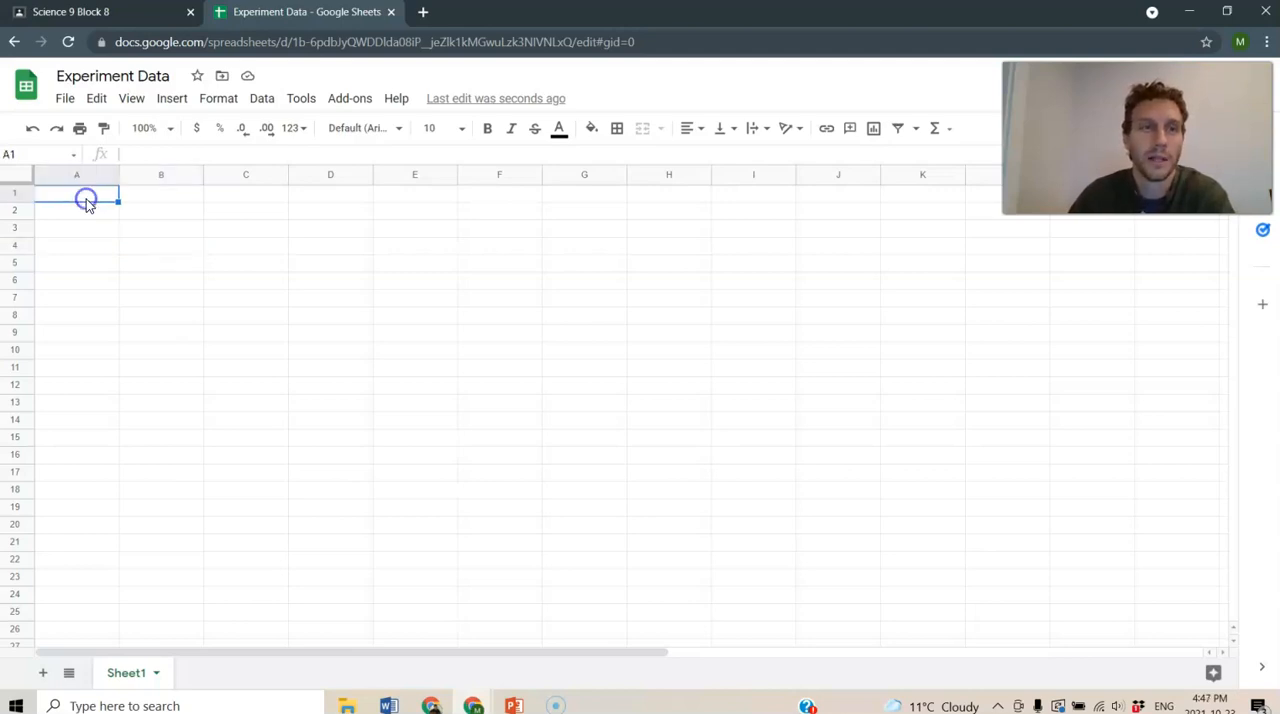
{"action": "type", "text": "Data T"}
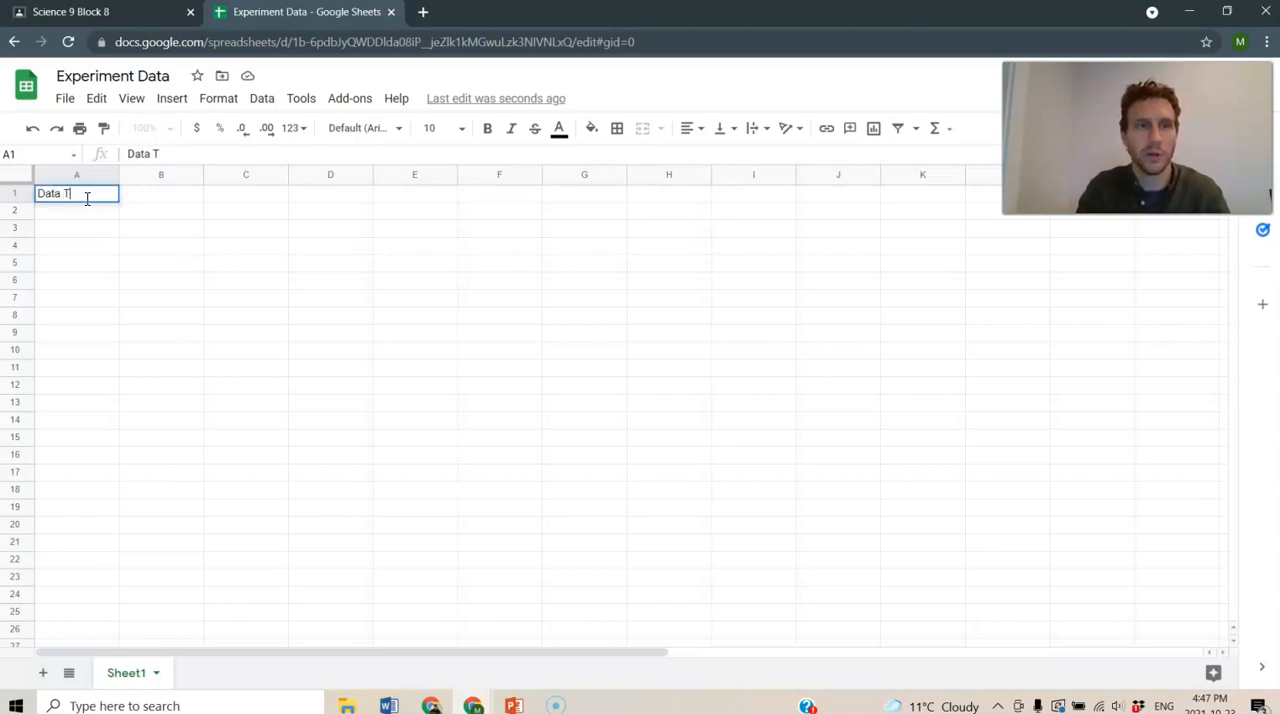
{"action": "type", "text": "able"}
{"action": "key", "text": "Return"}
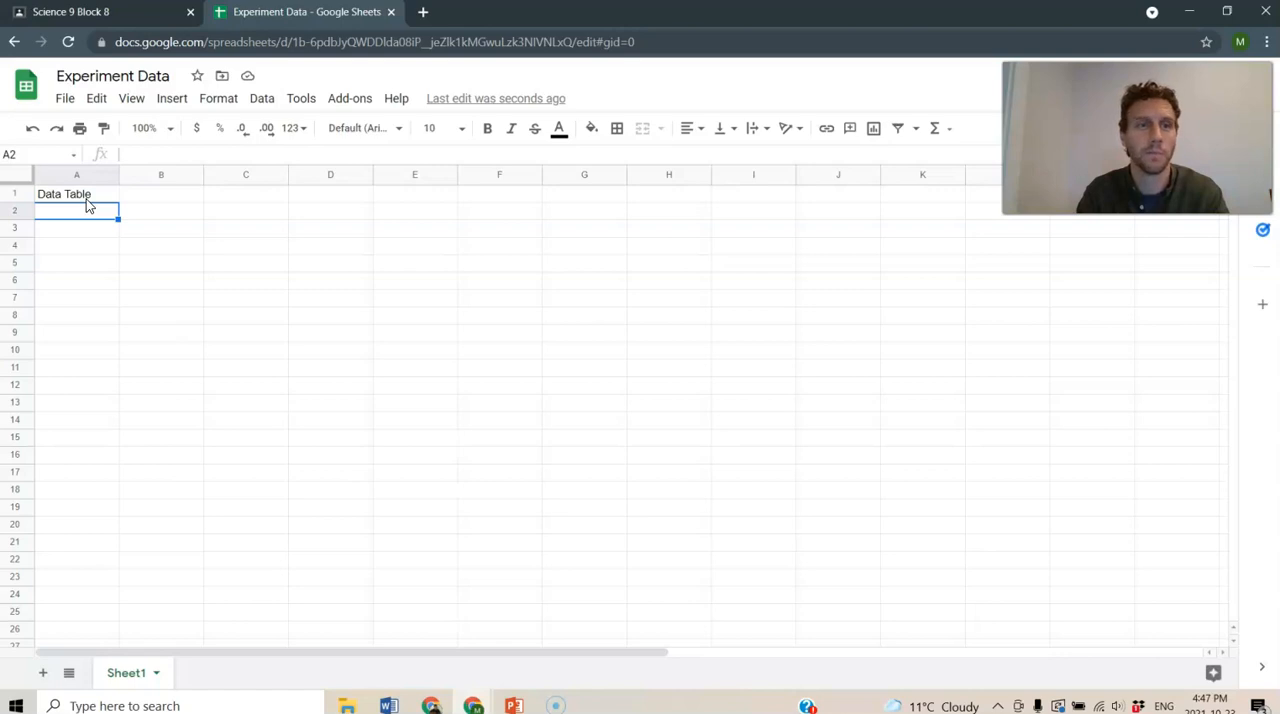
- Enter the headers Miracle Grow, Scott's Fertilizer and Control in A2:C2, and paste the copied measurements into A3:C7
{"action": "type", "text": "Miracle"}
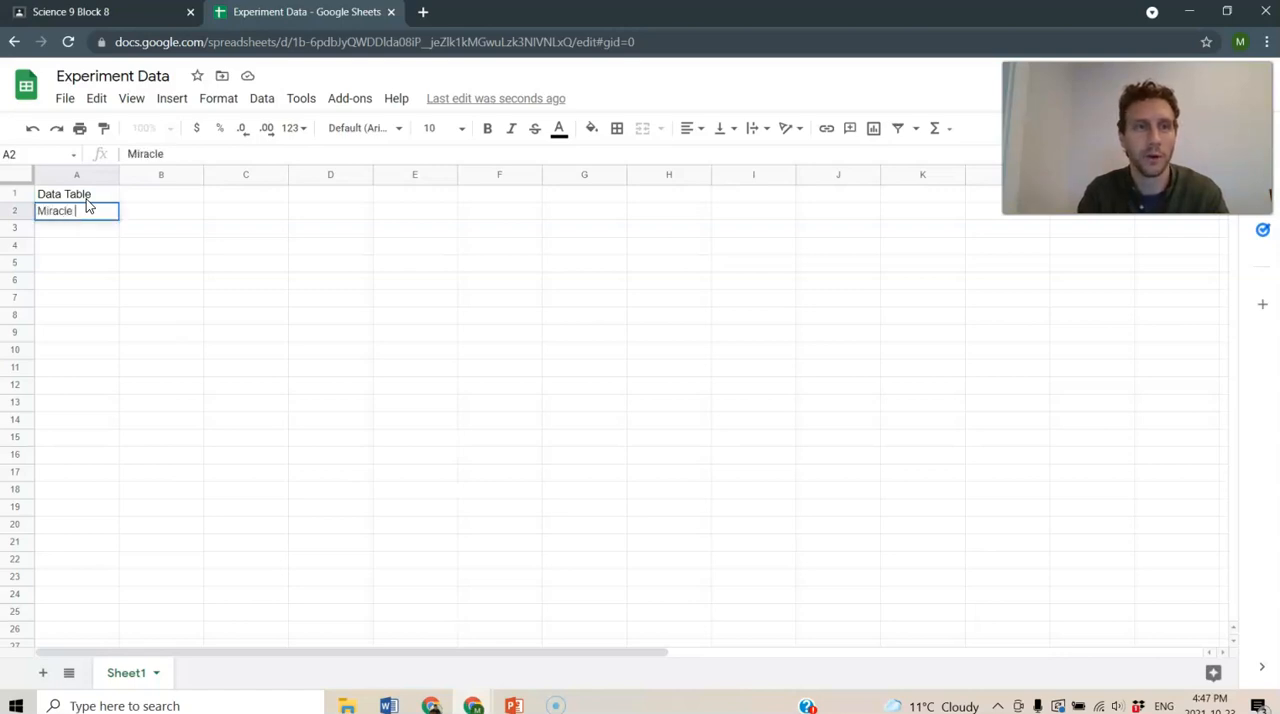
{"action": "type", "text": " Grow"}
{"action": "key", "text": "Tab"}
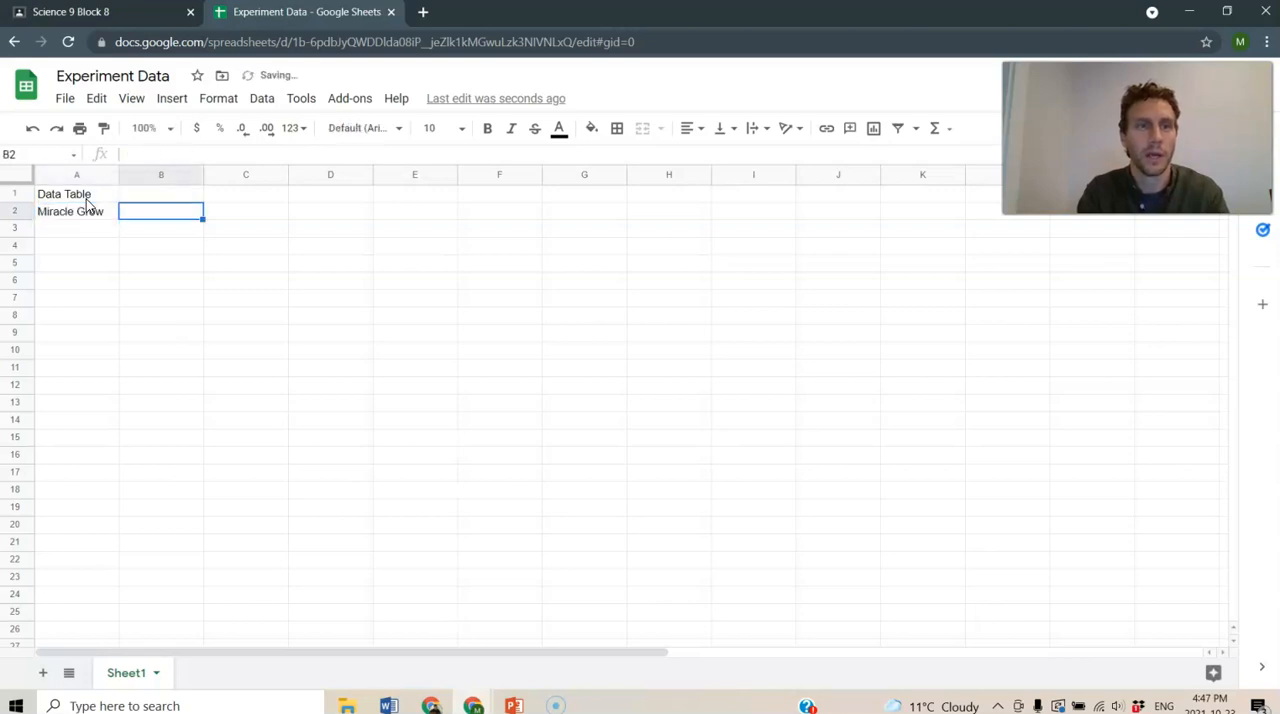
{"action": "type", "text": "Scott's Fertilizer"}
{"action": "key", "text": "Tab"}
{"action": "type", "text": "Control"}
{"action": "key", "text": "Return"}
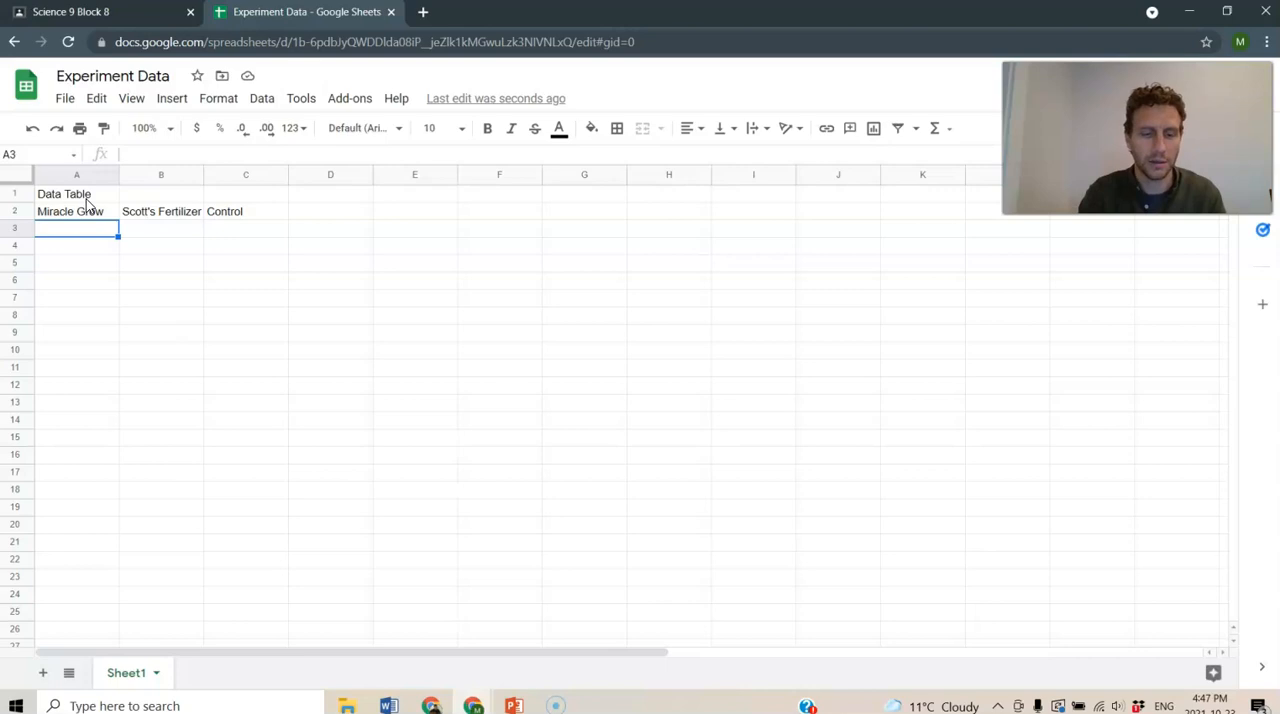
{"action": "type", "text": "2.5\t4.1\t1.9 2.8\t4\t2.4 3.2\t4.5\t2 3.4\t4.2\t1.8 3.6\t4.1\t2.2"}
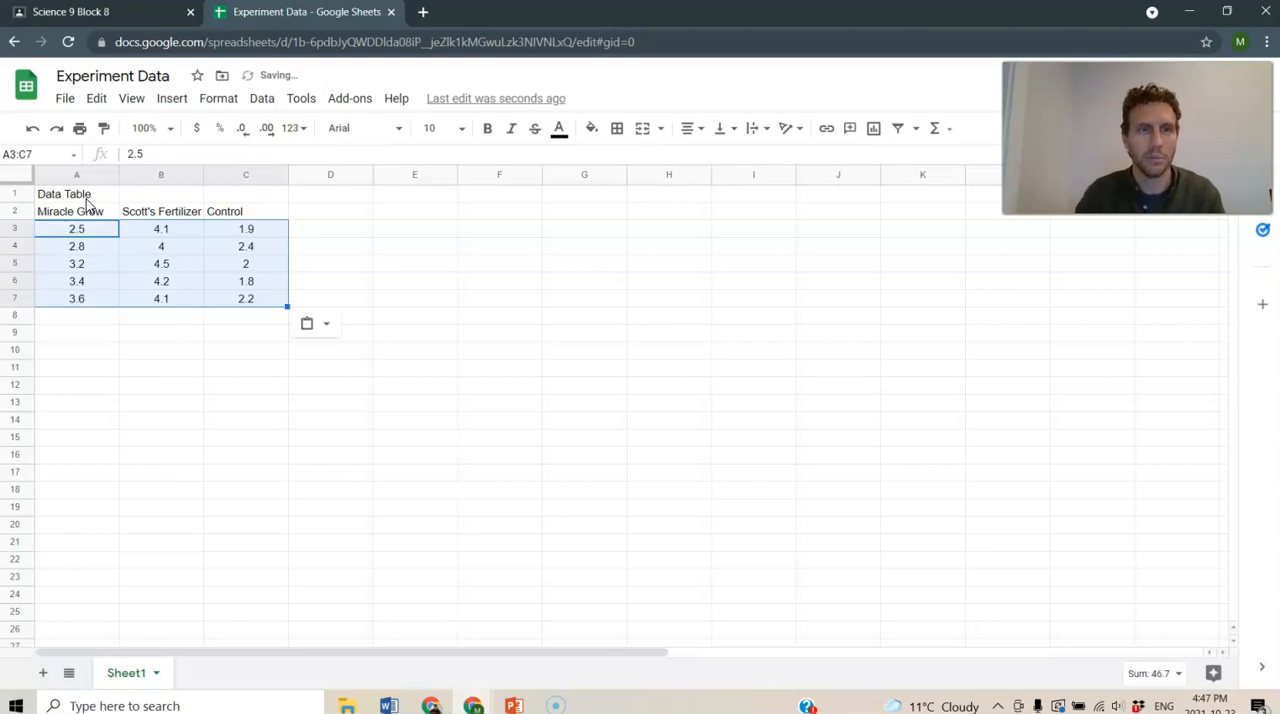
{"action": "left_click", "coordinate": [156, 340]}
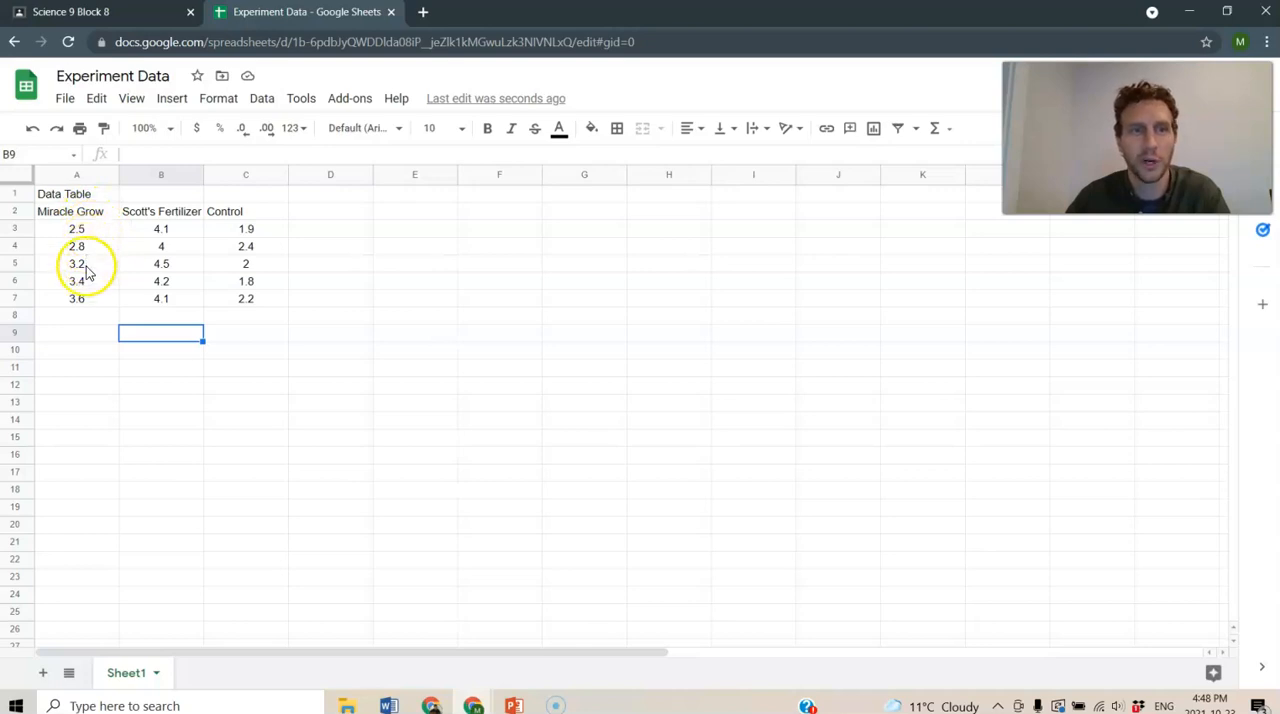
- Enter the title Summary Table in cell A9
{"action": "left_click", "coordinate": [81, 336]}
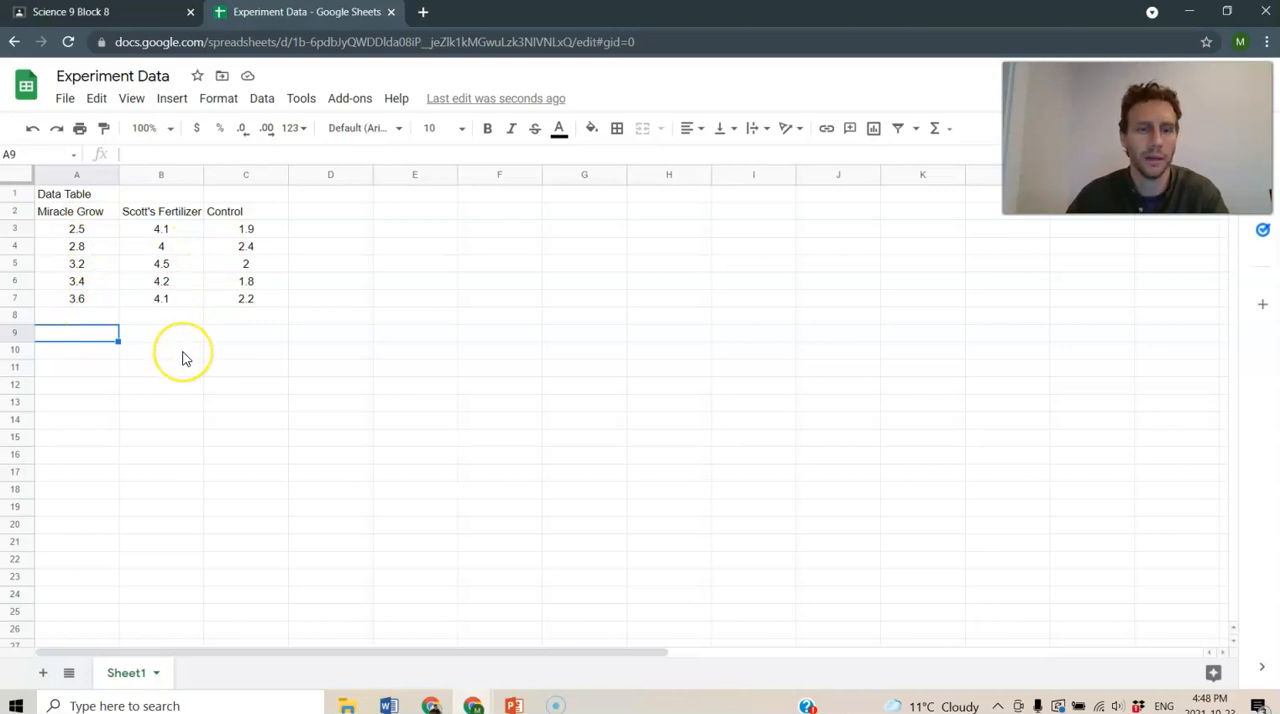
{"action": "type", "text": "Summary TAbl"}
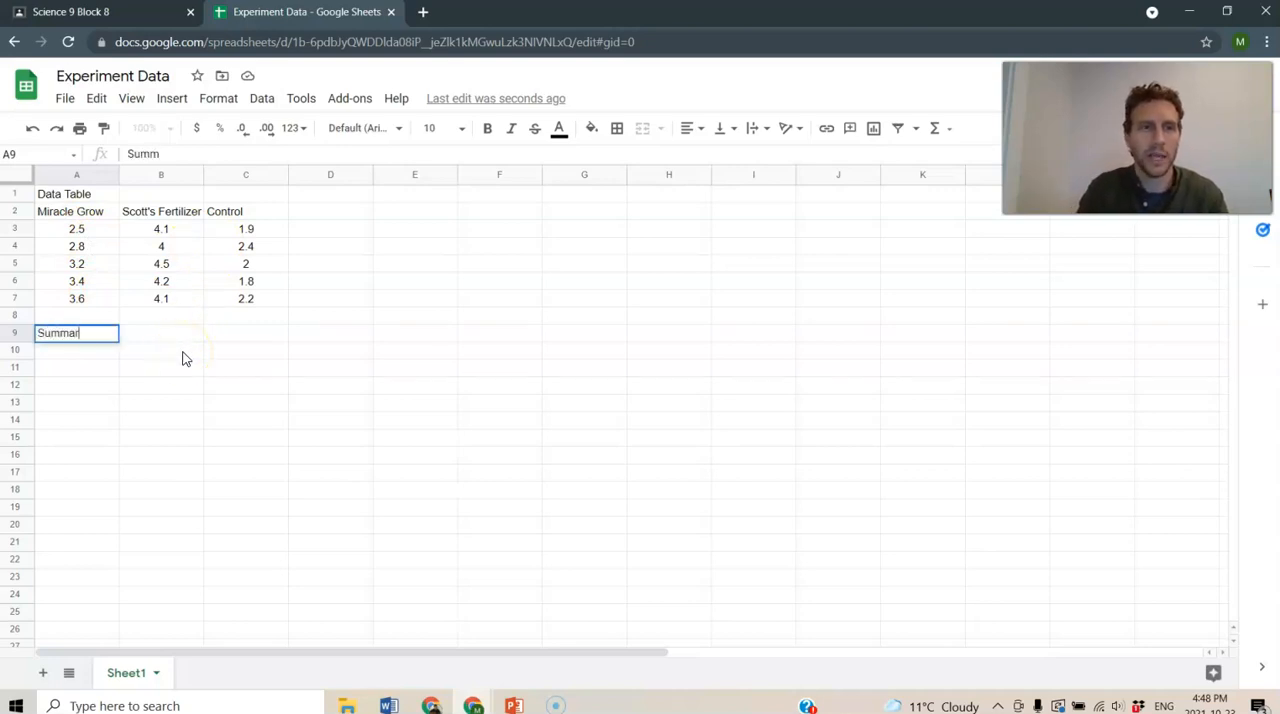
{"action": "key", "text": "BackSpace"}
{"action": "key", "text": "BackSpace"}
{"action": "key", "text": "BackSpace"}
{"action": "type", "text": "able"}
{"action": "key", "text": "Return"}
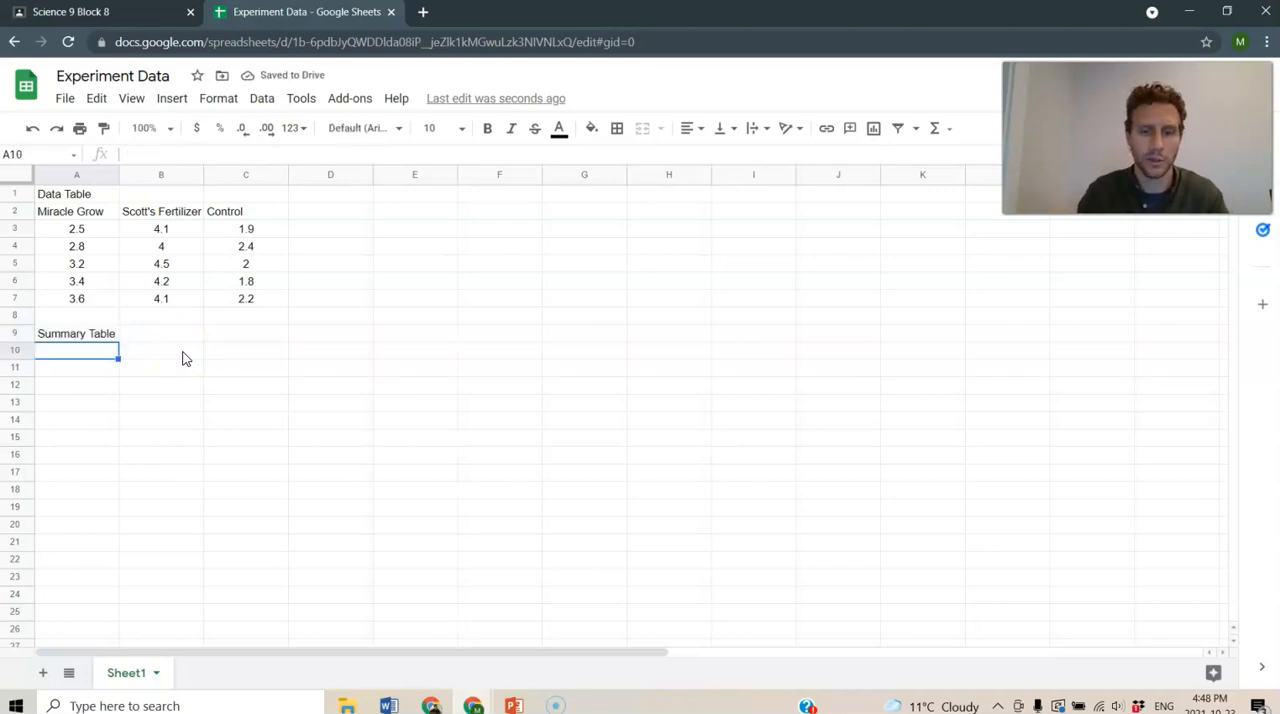
- Try to copy the data table headers in A2:C2 and paste them at A10 under the Summary Table title
{"action": "left_click", "coordinate": [78, 214]}
{"action": "left_click", "coordinate": [88, 248]}
{"action": "left_click_drag", "start_coordinate": [94, 211], "coordinate": [226, 219]}
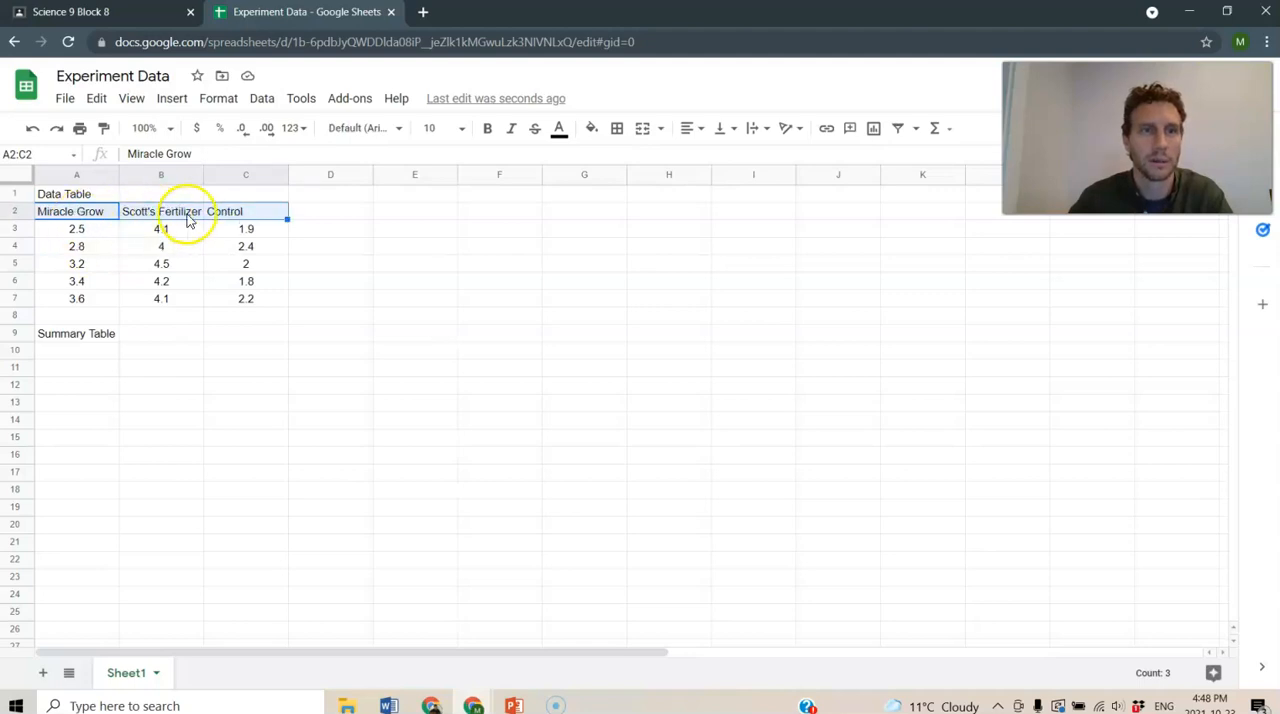
{"action": "right_click", "coordinate": [224, 213]}
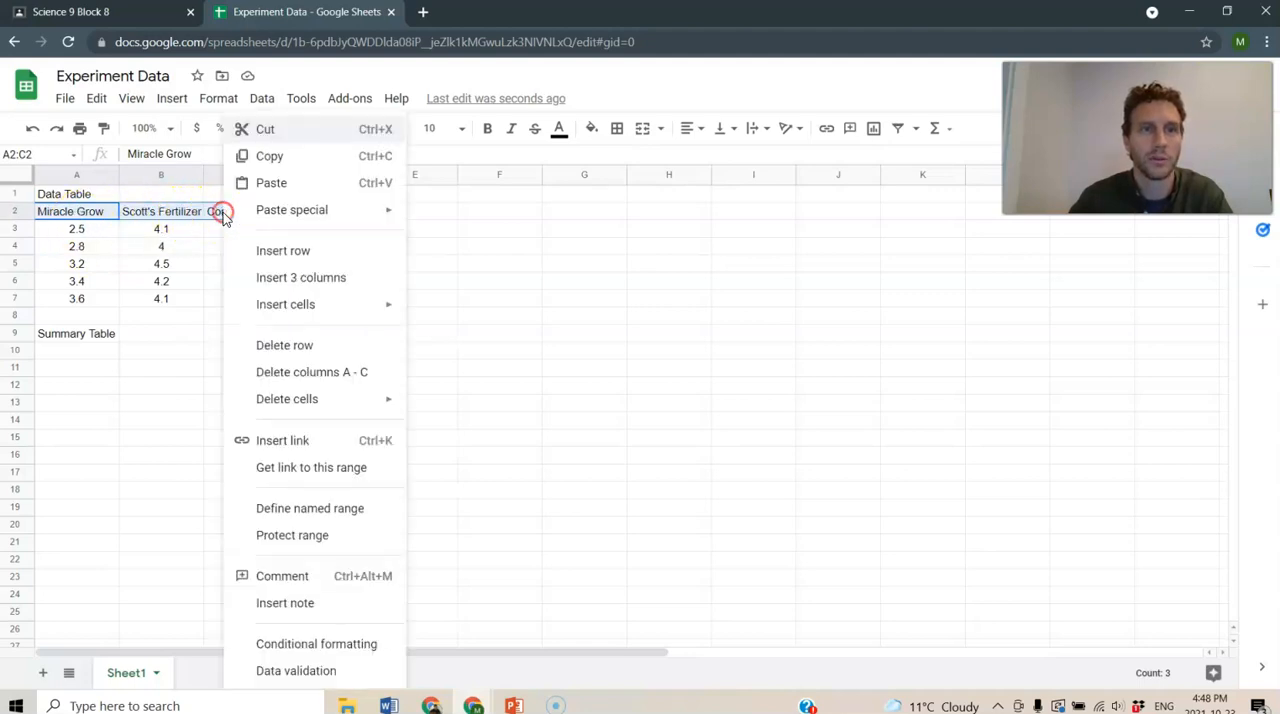
{"action": "left_click", "coordinate": [264, 157]}
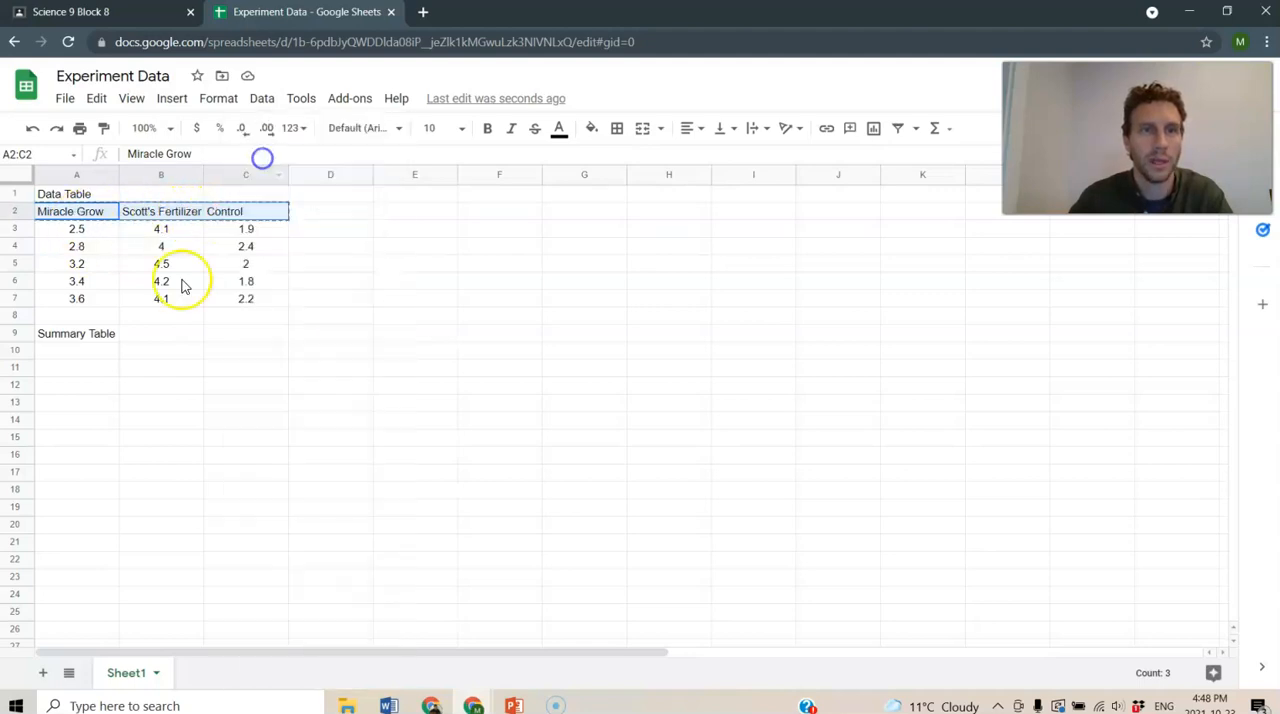
{"action": "left_click", "coordinate": [66, 353]}
{"action": "right_click", "coordinate": [66, 353]}
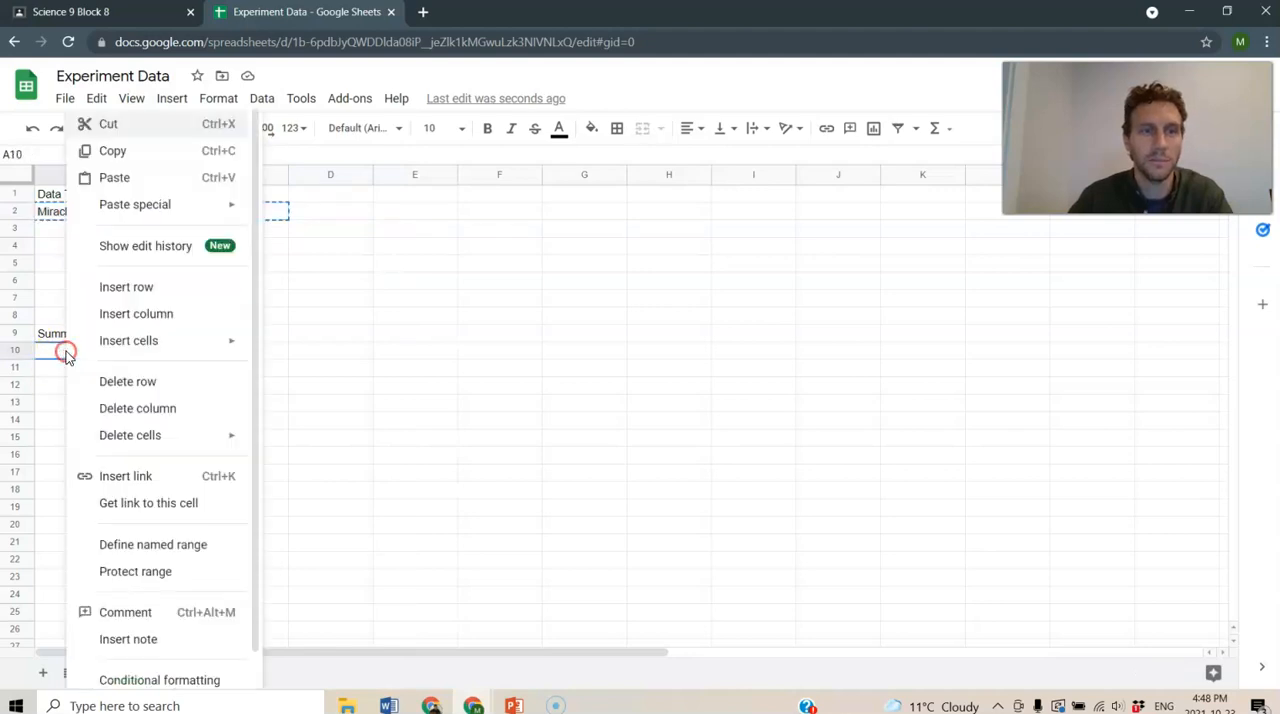
{"action": "left_click", "coordinate": [137, 178]}
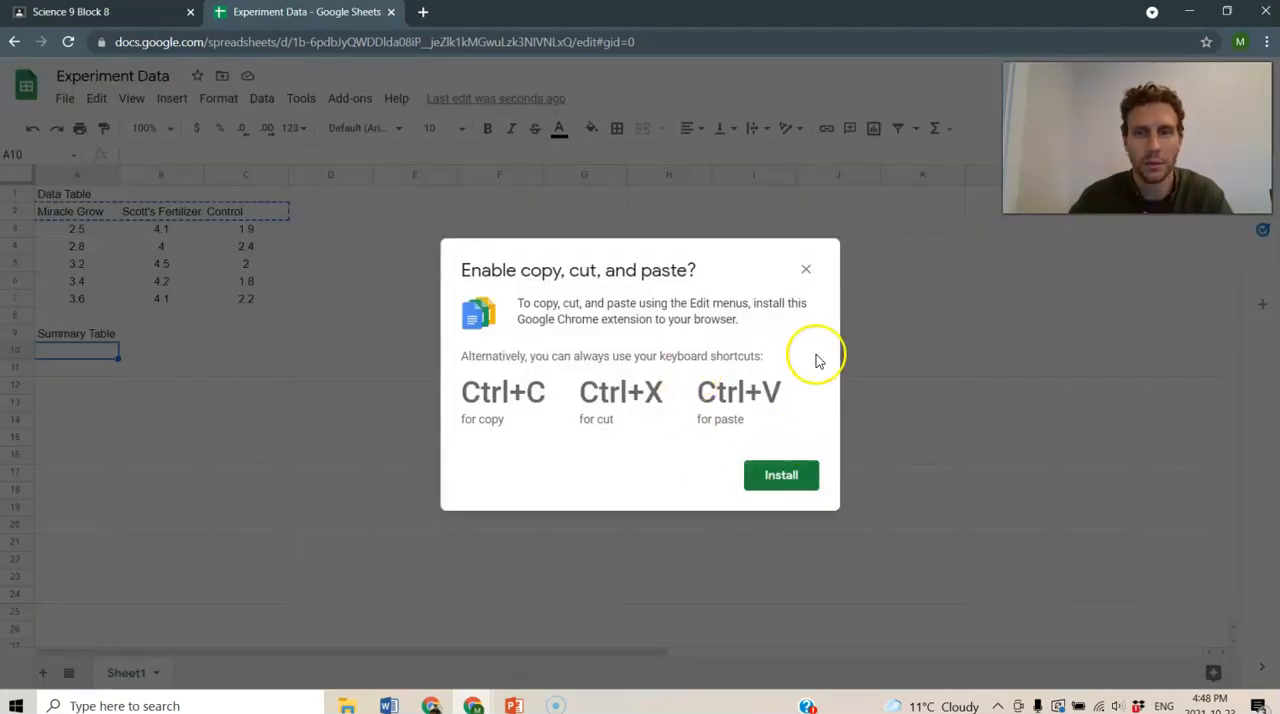
{"action": "left_click", "coordinate": [805, 270]}
- Enter the summary table headers Miracle Grow, Scott's Fertilzer and Control in A10:C10
{"action": "type", "text": "Miracle "}
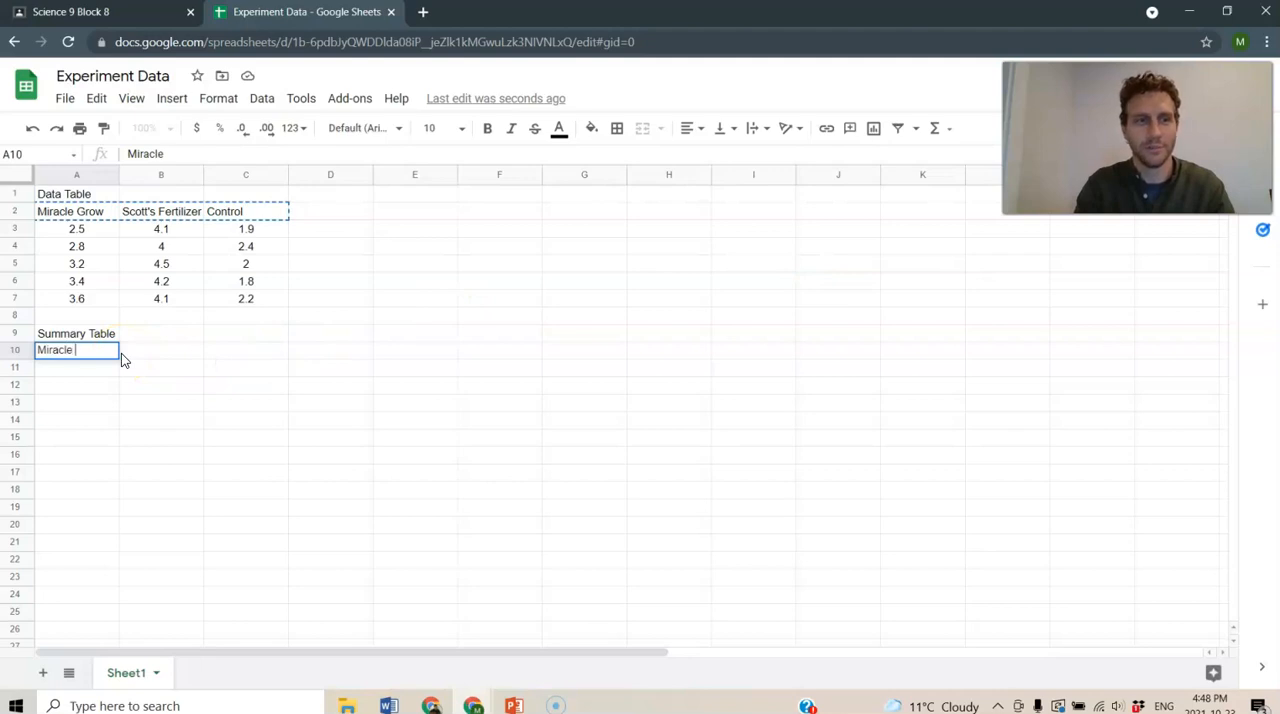
{"action": "type", "text": "Grow"}
{"action": "key", "text": "Tab"}
{"action": "type", "text": "Scor"}
{"action": "type", "text": "ttt"}
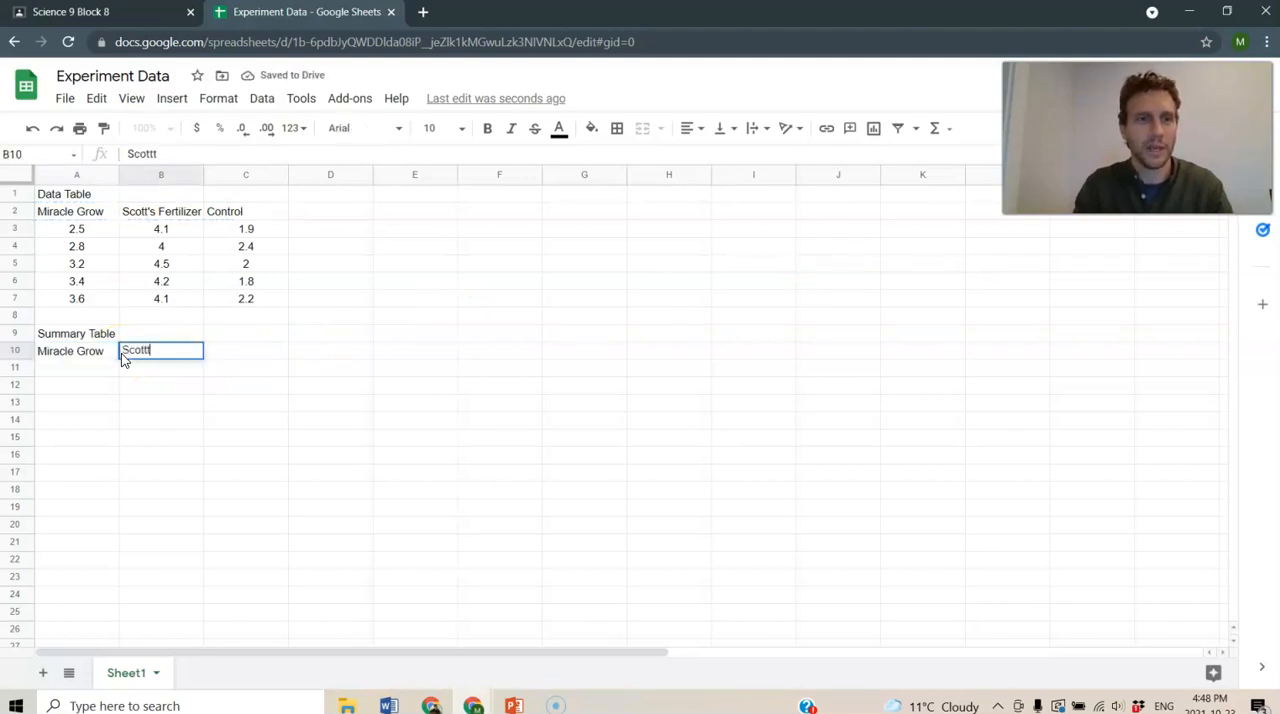
{"action": "type", "text": "'s Fertil"}
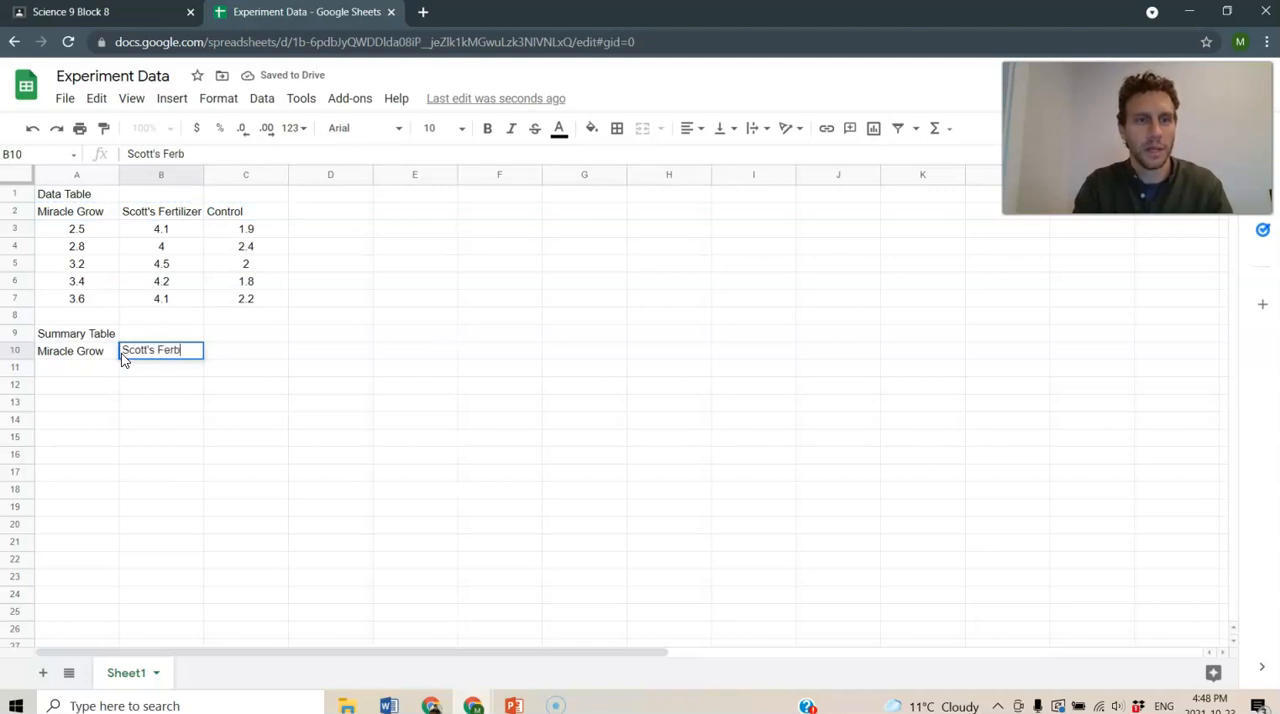
{"action": "type", "text": "izer"}
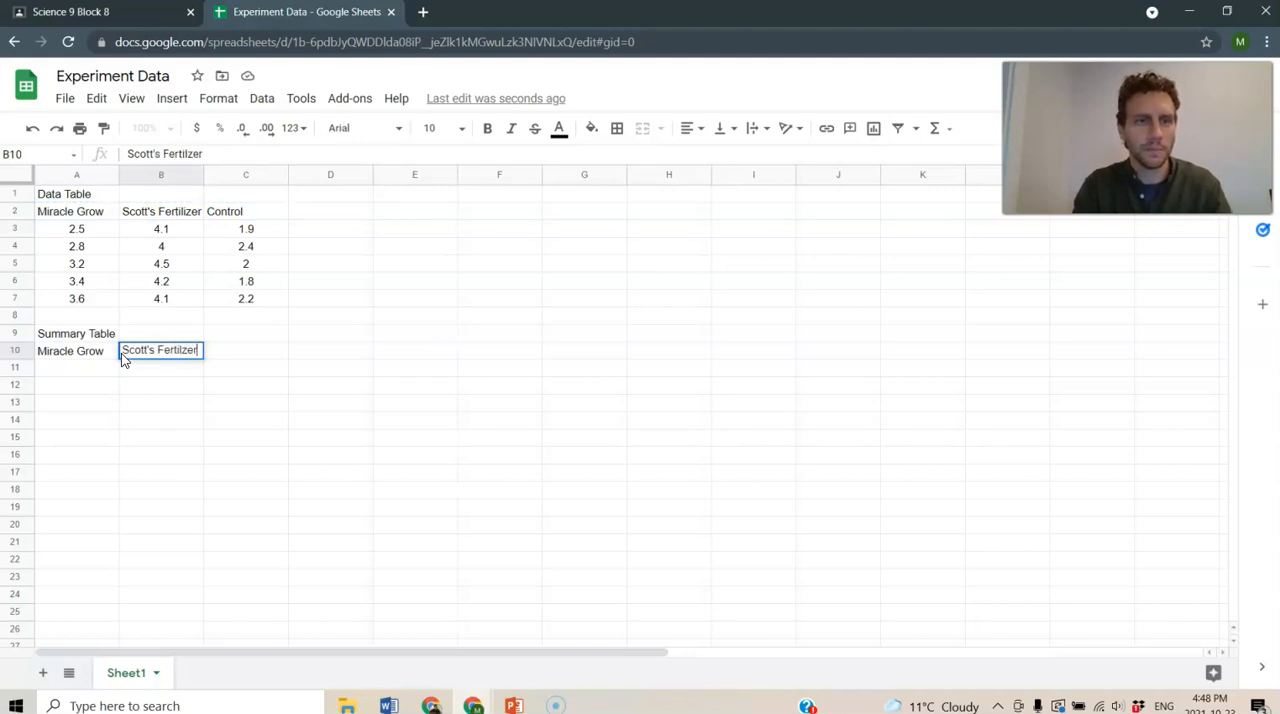
{"action": "key", "text": "Tab"}
{"action": "type", "text": "Control"}
{"action": "key", "text": "Return"}
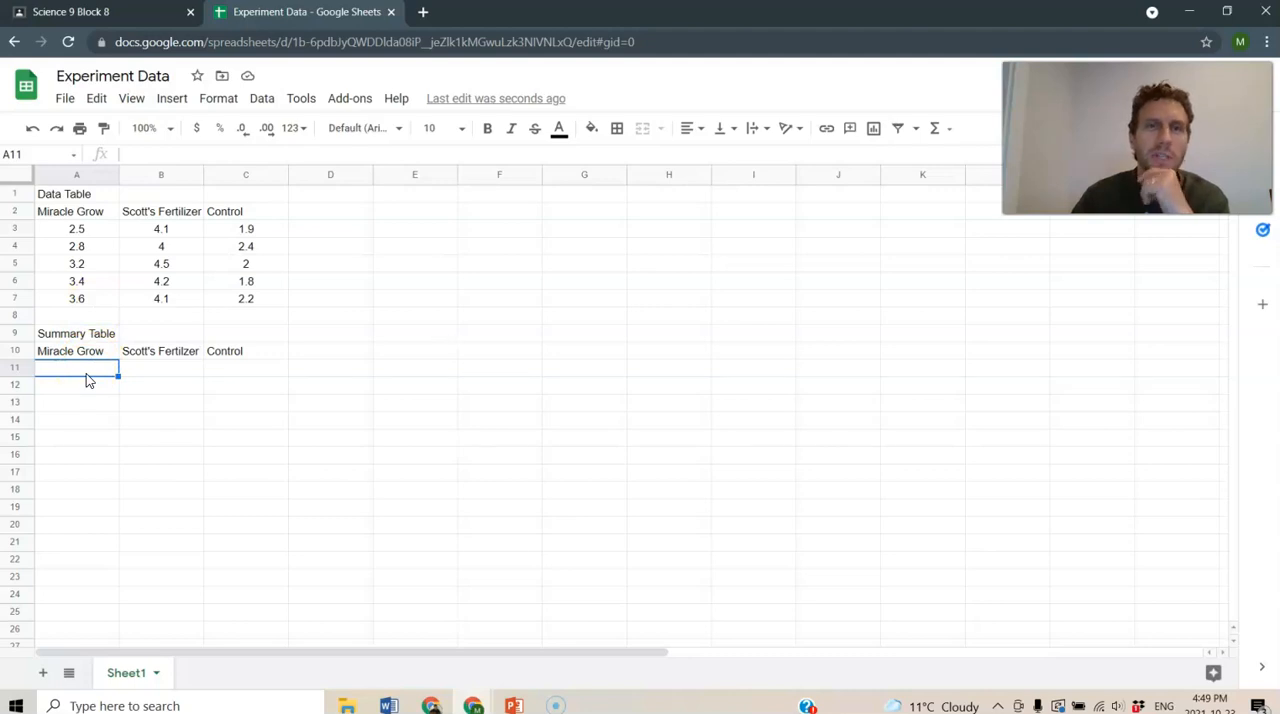
- Enter a formula in A11 that averages the Miracle Grow measurements in A3:A7
{"action": "type", "text": "+"}
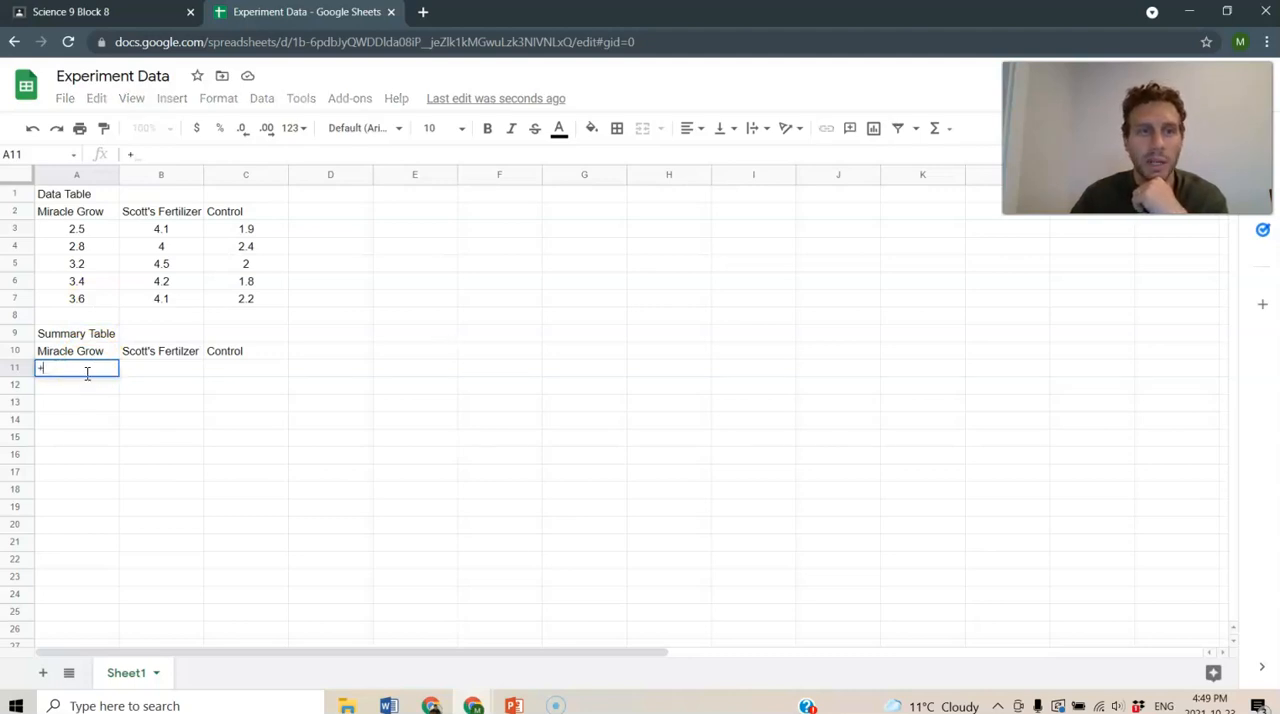
{"action": "type", "text": "average"}
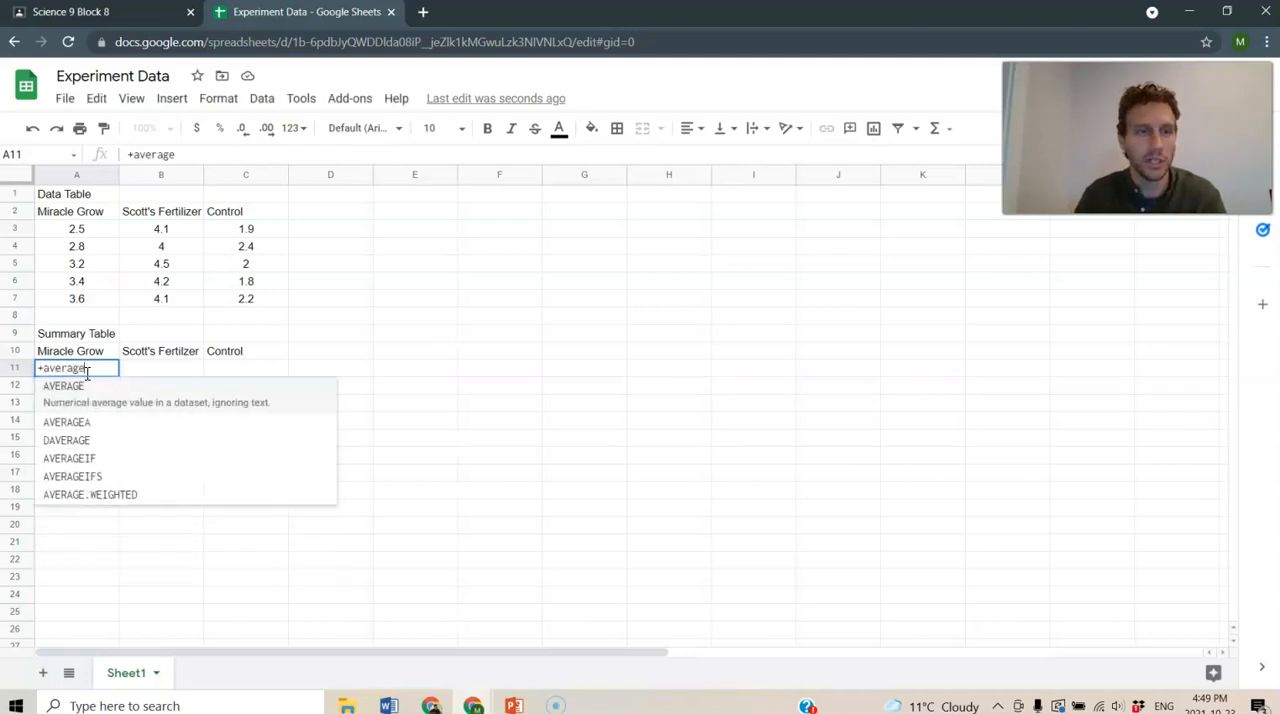
{"action": "type", "text": "("}
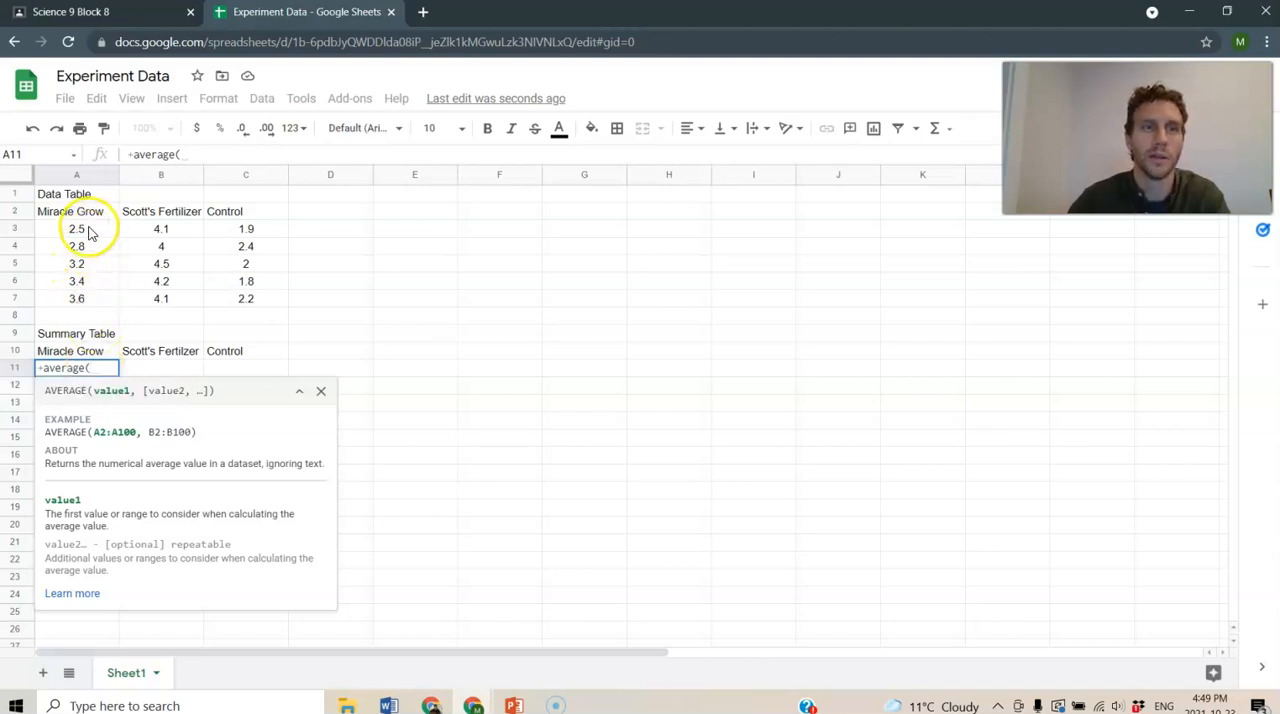
{"action": "left_click_drag", "start_coordinate": [88, 232], "coordinate": [83, 302]}
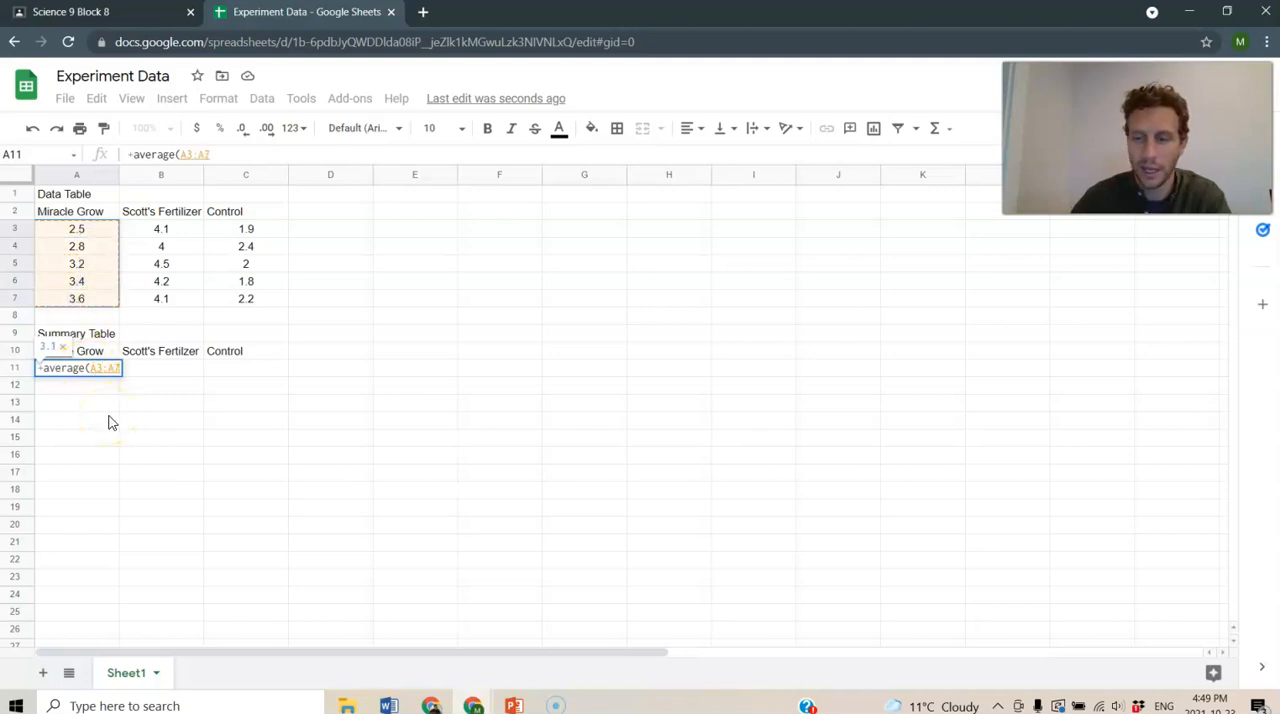
{"action": "key", "text": "Return"}
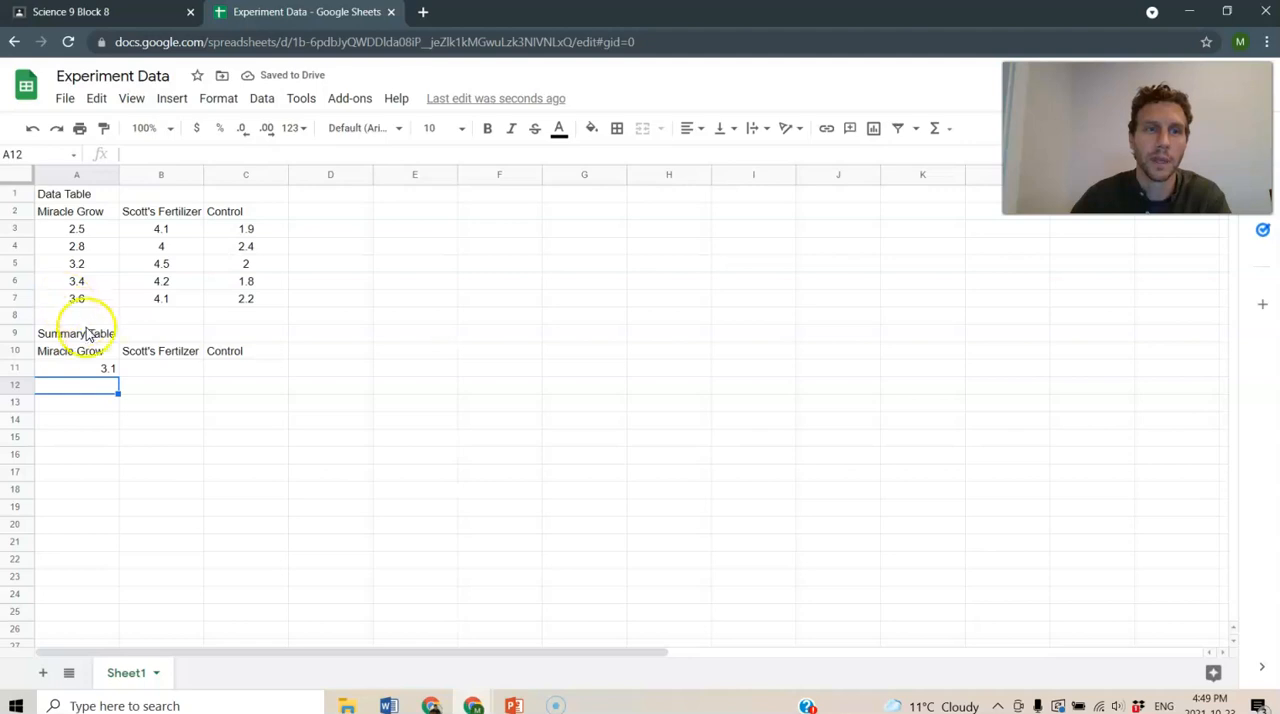
- Fill the average formula from A11 across to B11:C11 and check the copied formula in the Scott's Fertilizer column
{"action": "left_click", "coordinate": [175, 371]}
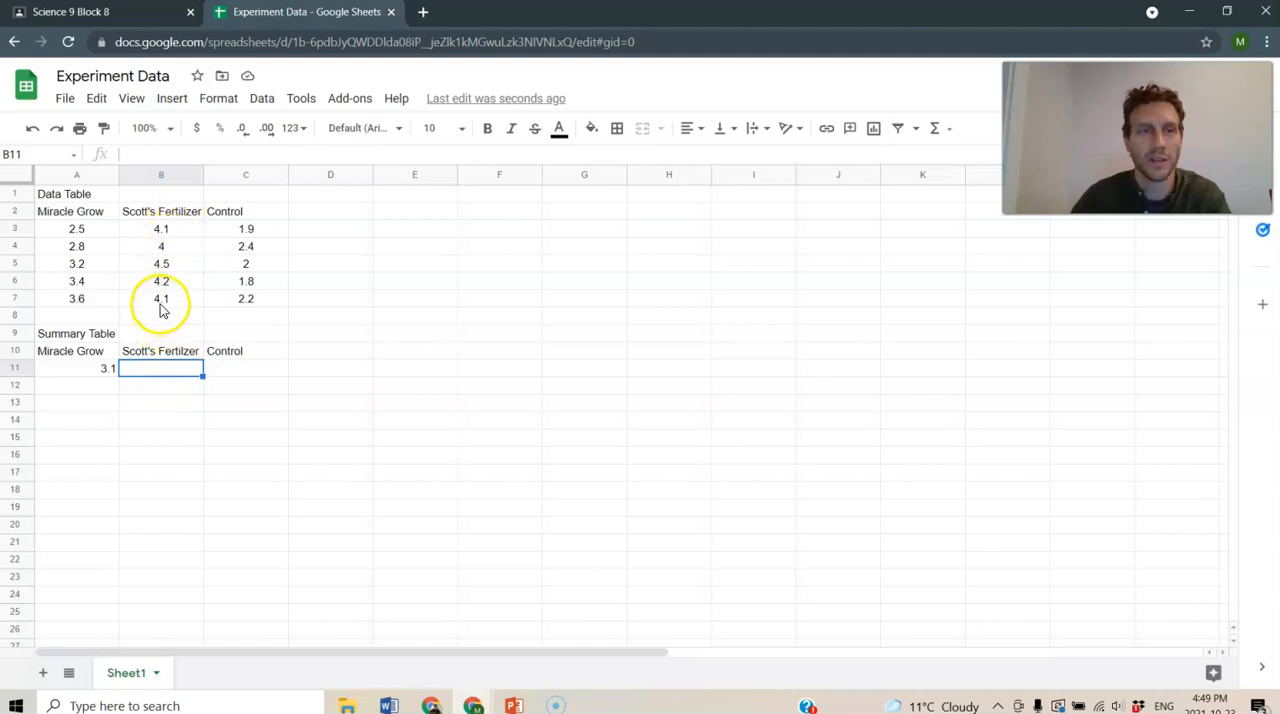
{"action": "left_click", "coordinate": [95, 369]}
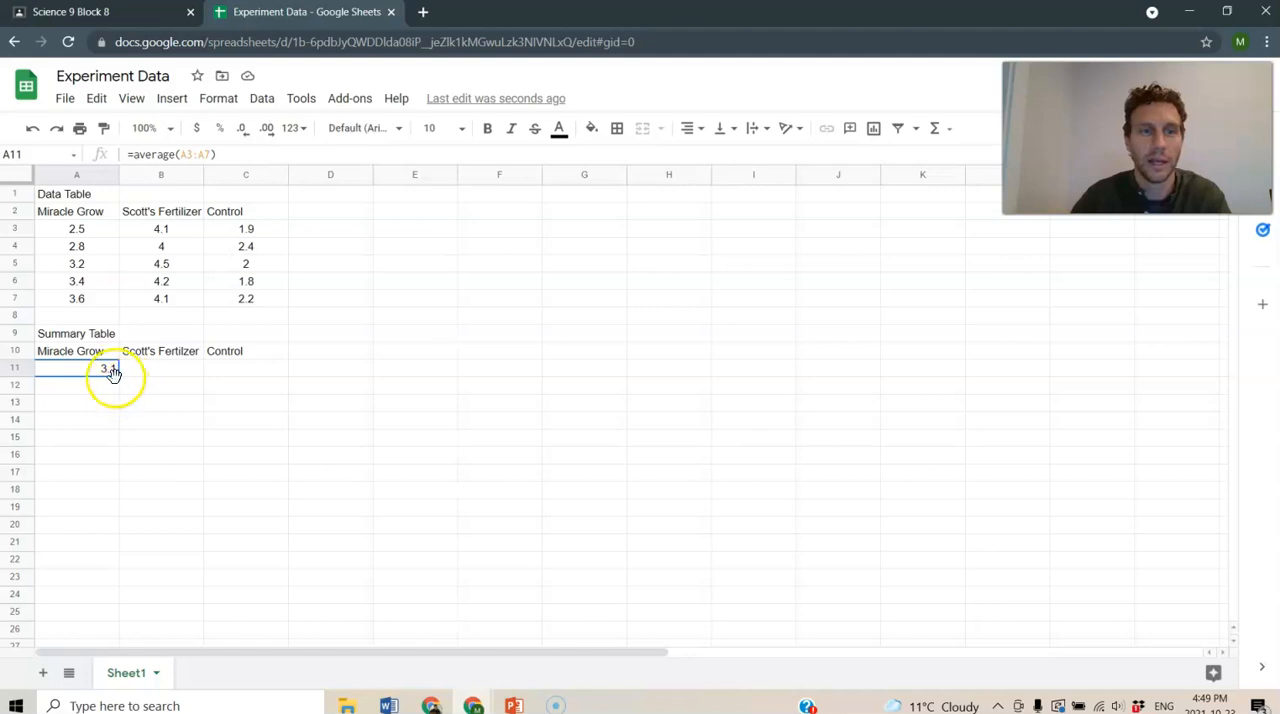
{"action": "left_click_drag", "start_coordinate": [118, 375], "coordinate": [233, 377]}
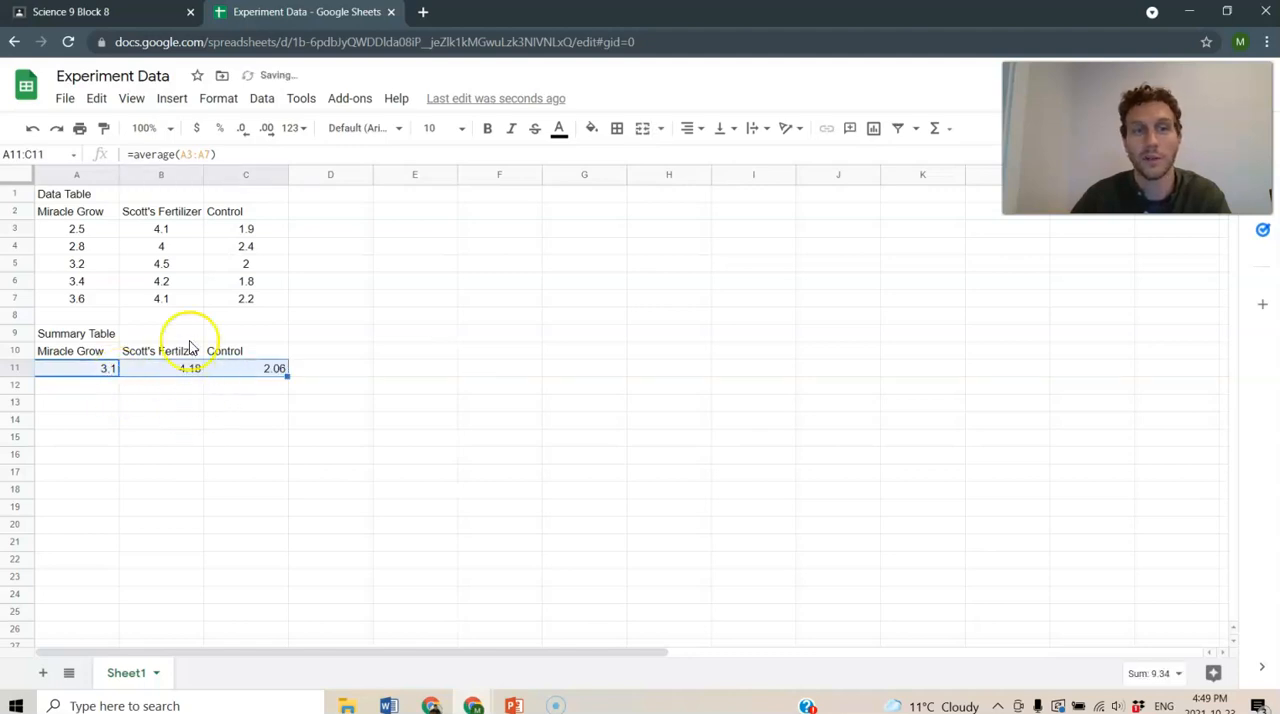
{"action": "left_click", "coordinate": [177, 401]}
{"action": "left_click", "coordinate": [178, 370]}
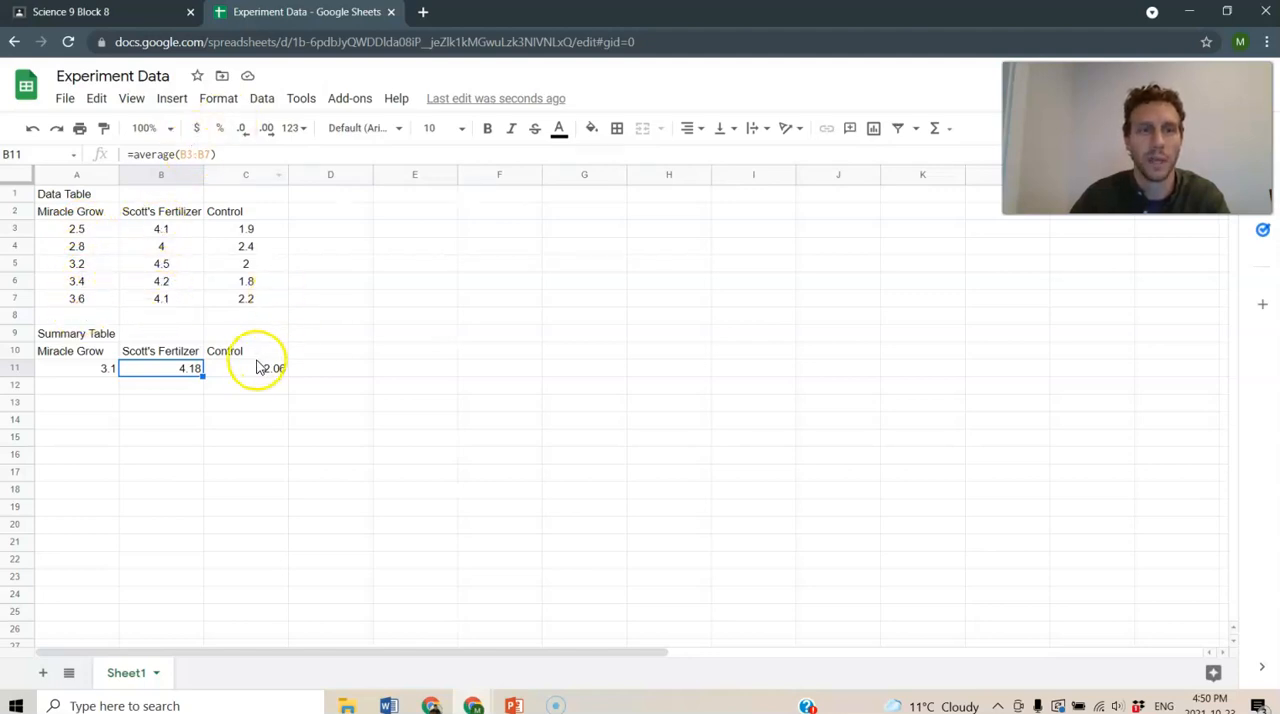
{"action": "left_click", "coordinate": [249, 409]}
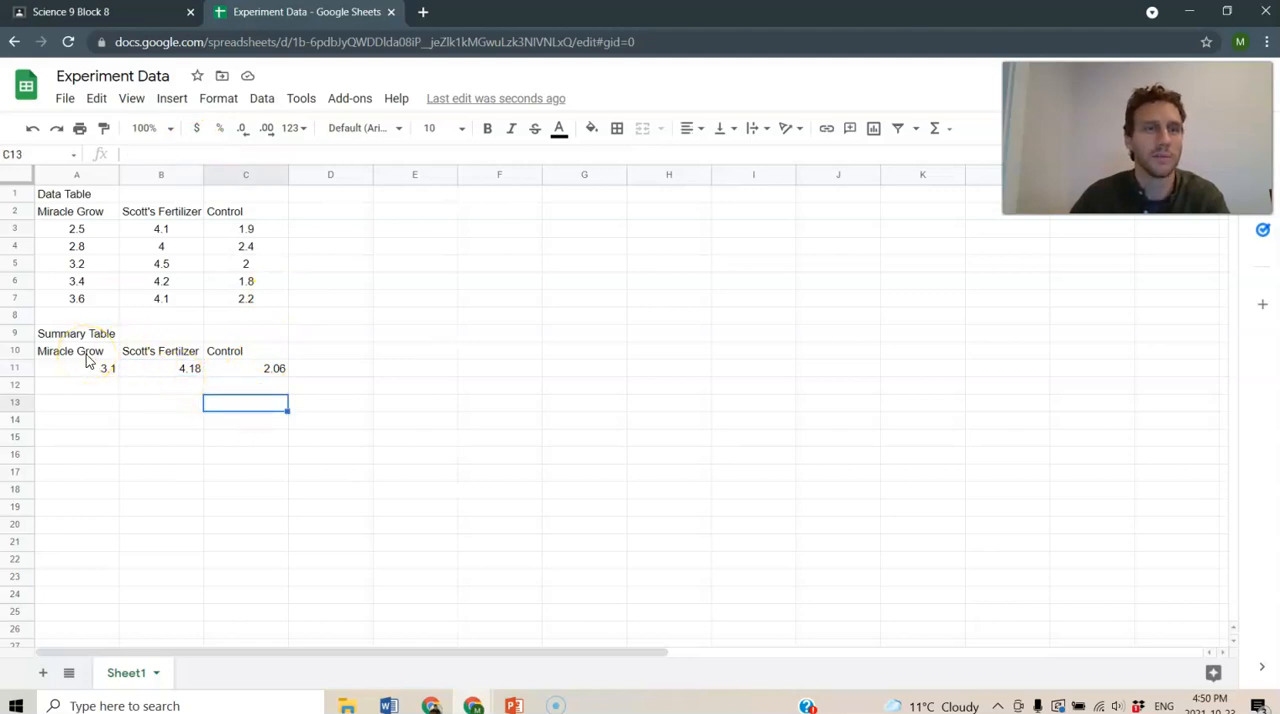
- Insert a column chart of the summary table range A10:C11 and place it beside the tables
{"action": "left_click_drag", "start_coordinate": [88, 360], "coordinate": [268, 375]}
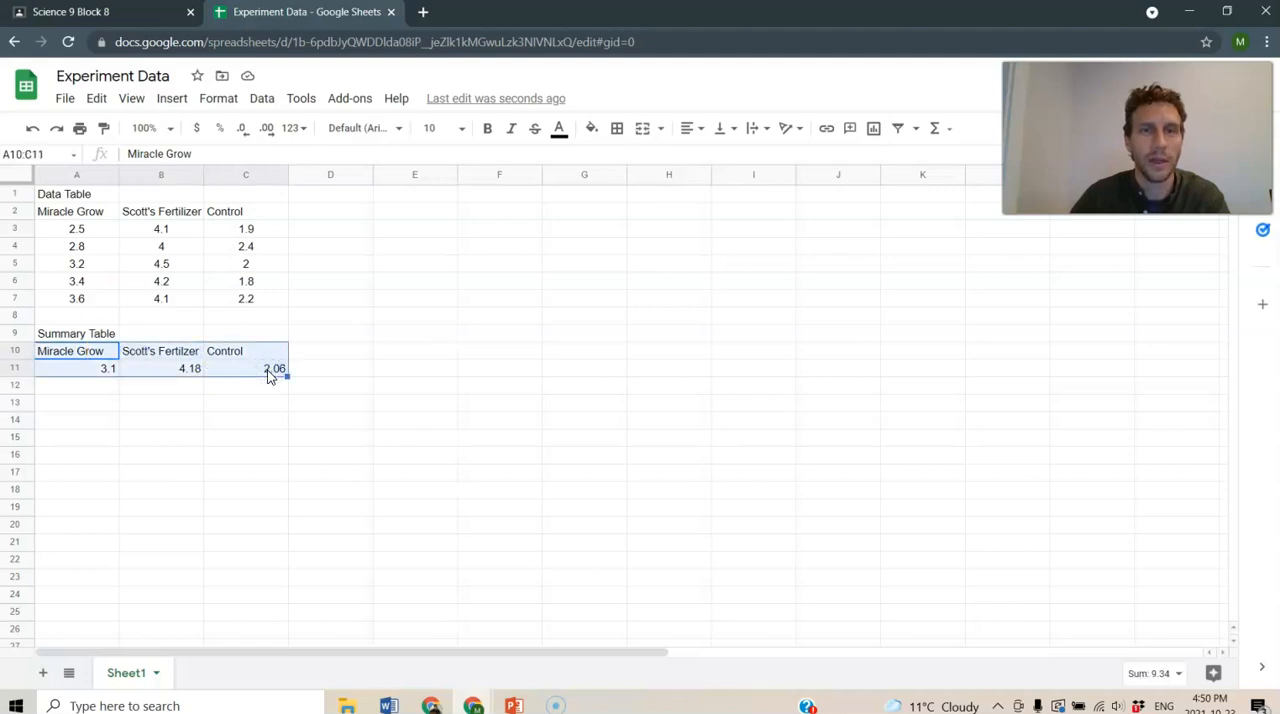
{"action": "left_click", "coordinate": [872, 130]}
{"action": "left_click", "coordinate": [812, 212]}
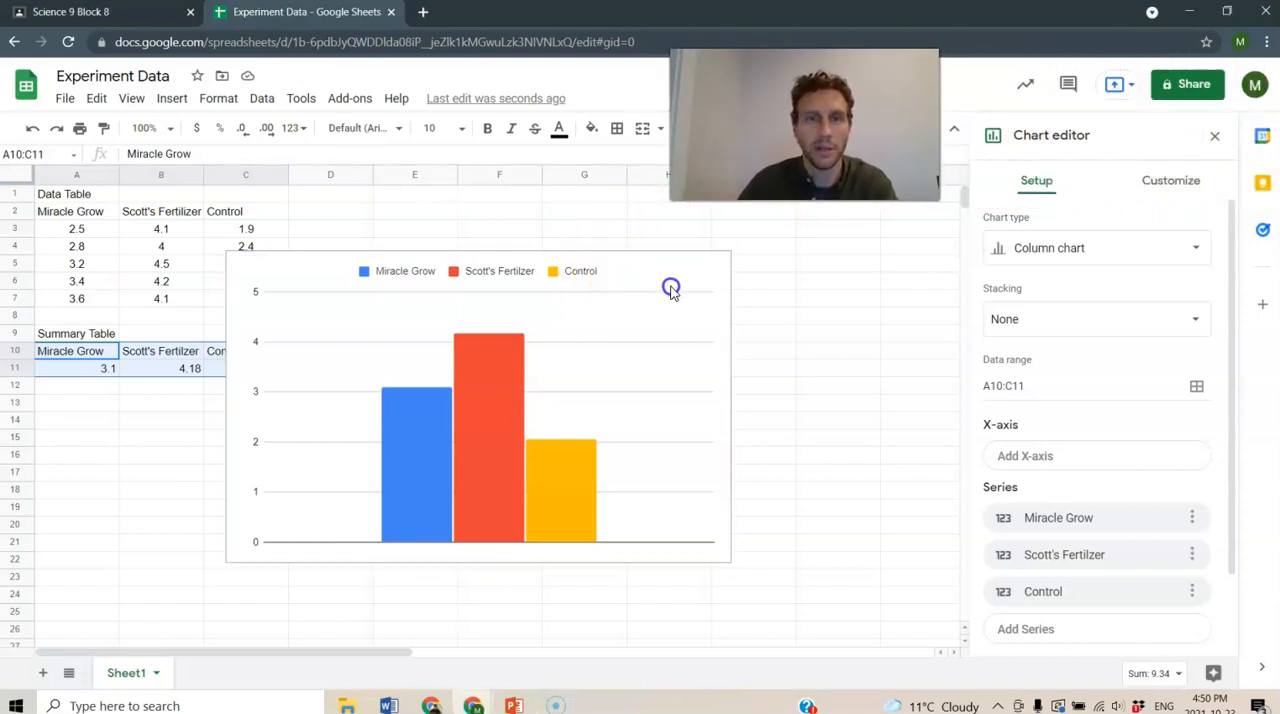
{"action": "left_click_drag", "start_coordinate": [657, 277], "coordinate": [763, 270]}
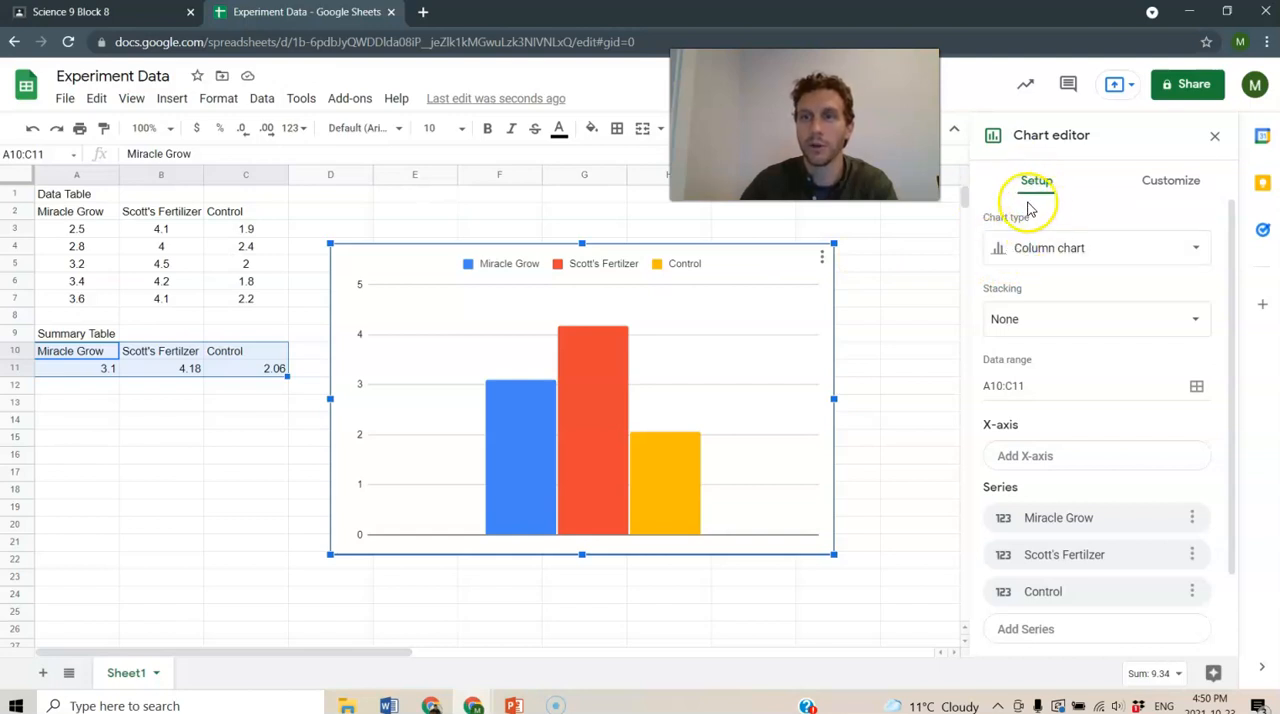
{"action": "left_click", "coordinate": [1026, 257]}
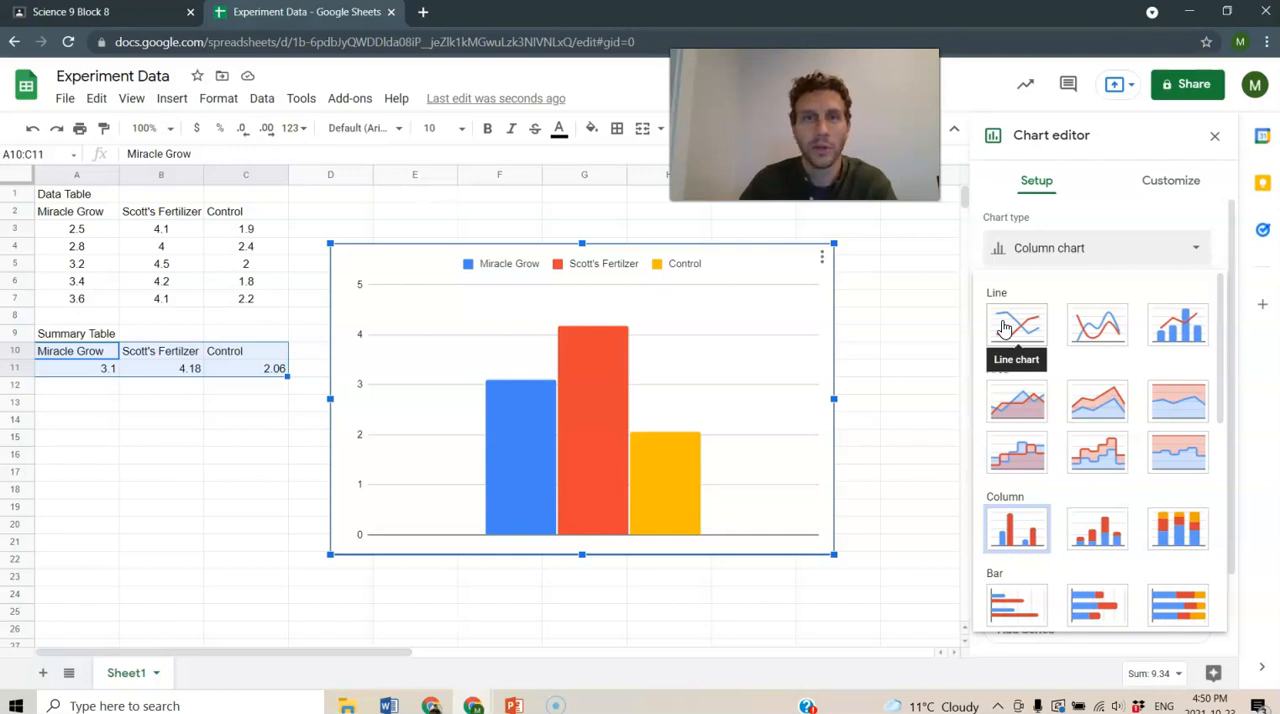
{"action": "left_click", "coordinate": [1000, 530]}
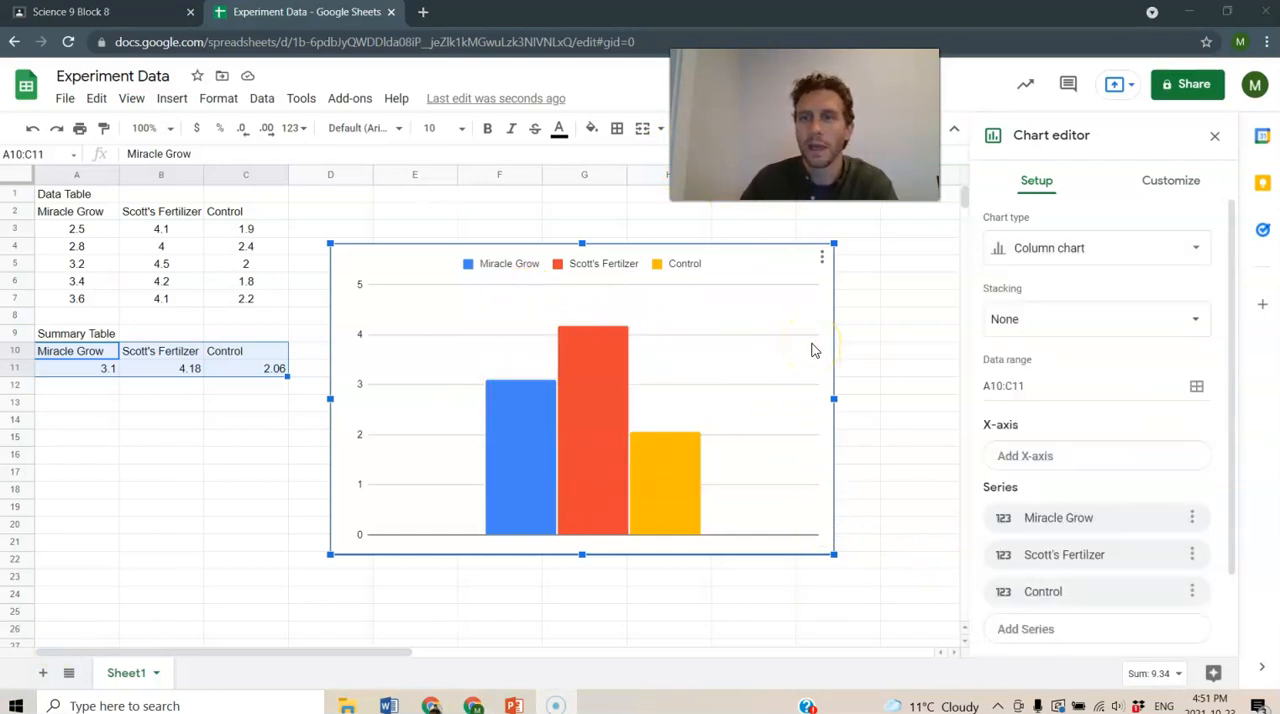
- Try the 3D and Maximize chart style options on the column chart, switching each one off again
{"action": "left_click", "coordinate": [1160, 186]}
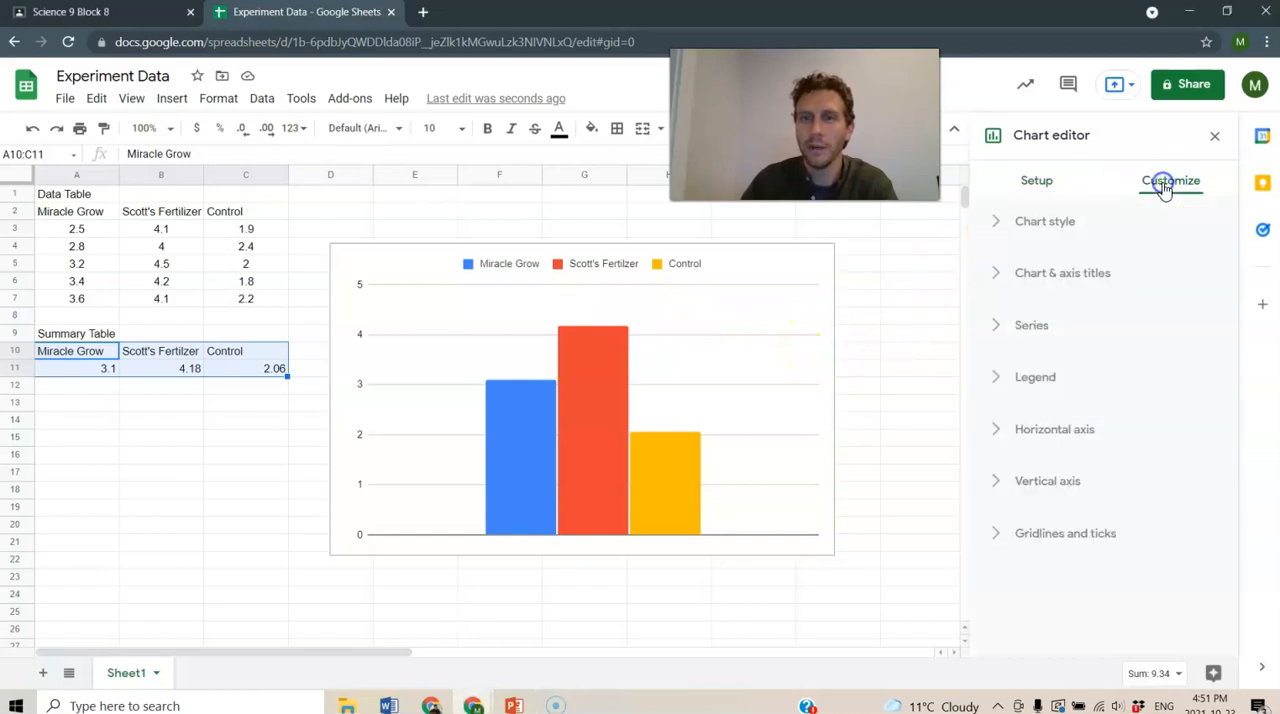
{"action": "left_click", "coordinate": [1048, 226]}
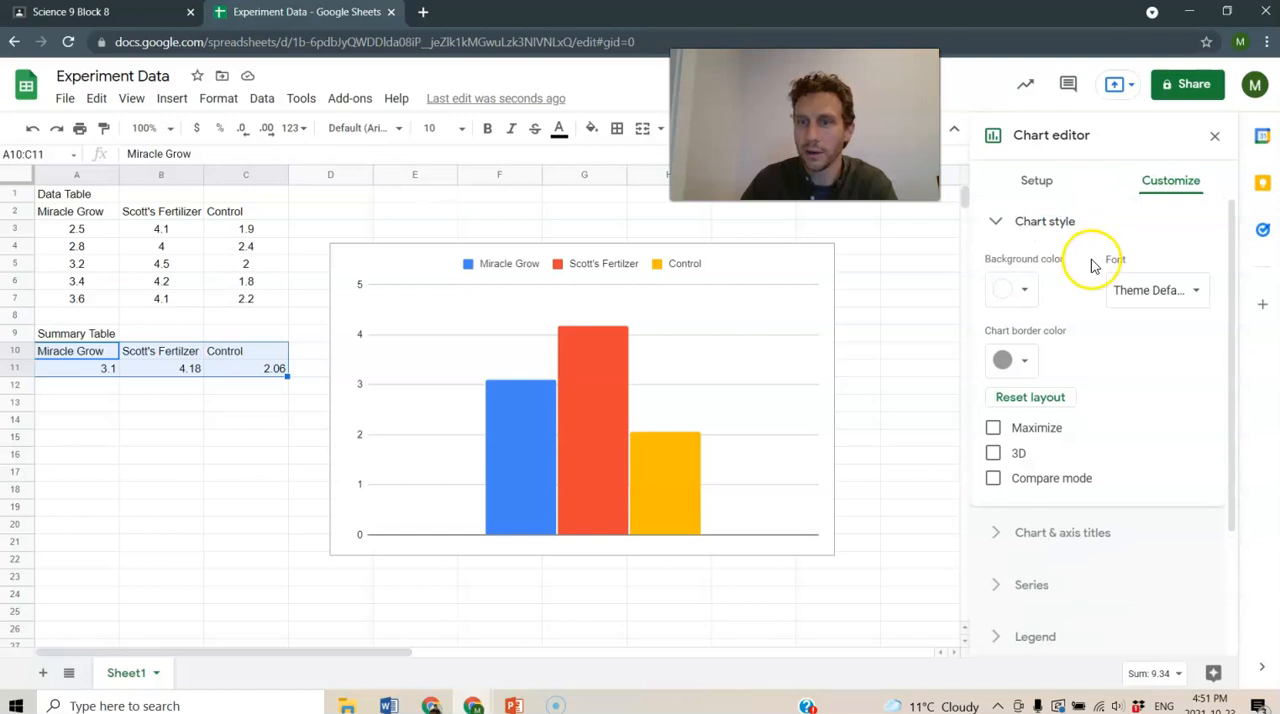
{"action": "left_click", "coordinate": [995, 455]}
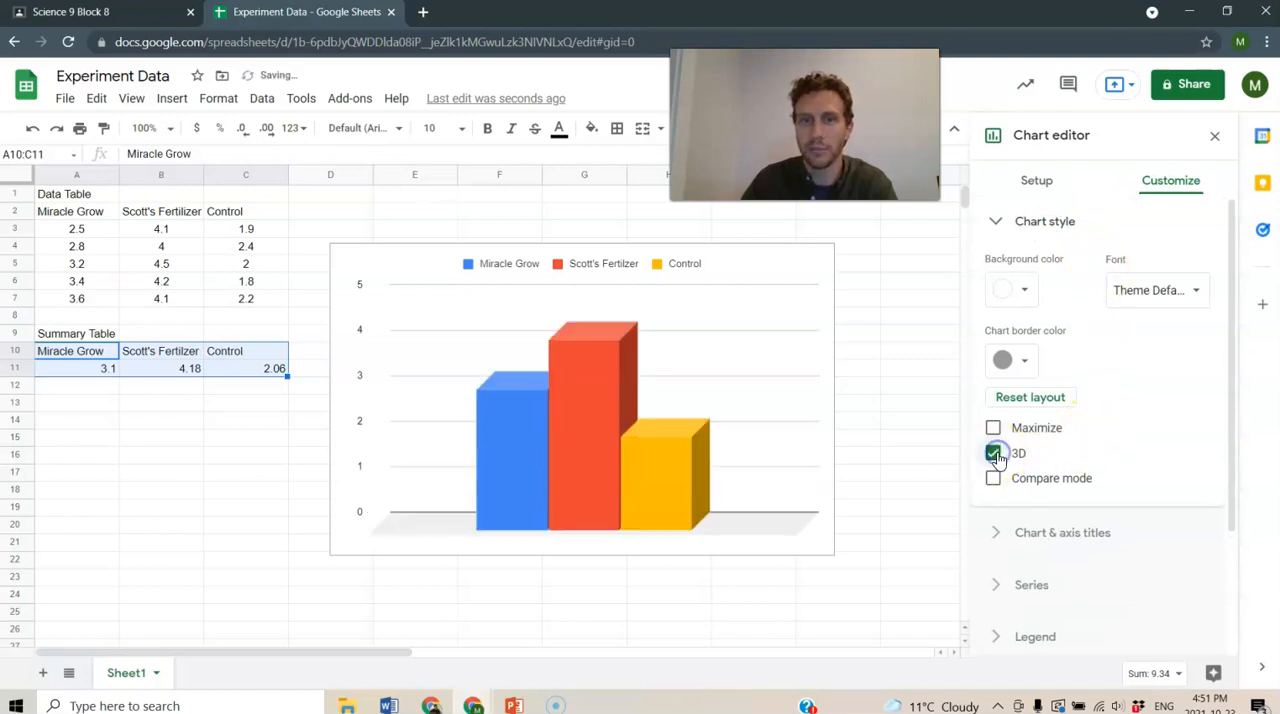
{"action": "left_click", "coordinate": [994, 455]}
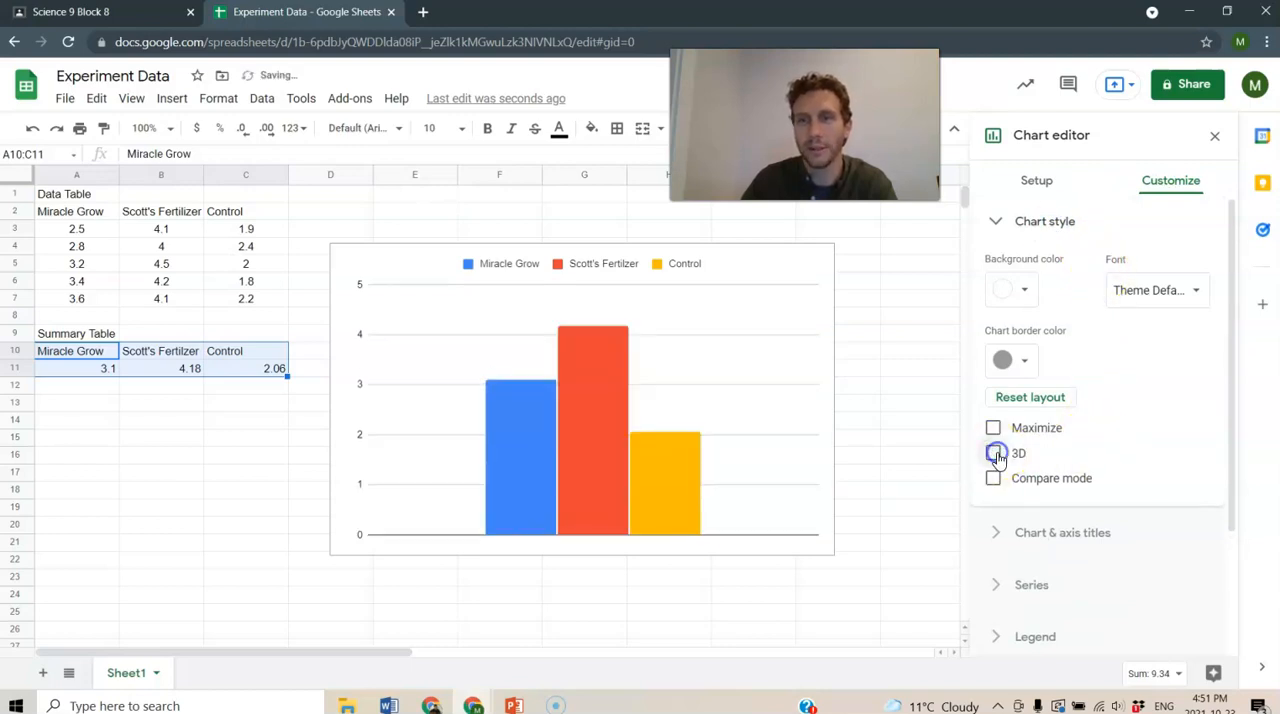
{"action": "left_click", "coordinate": [993, 428]}
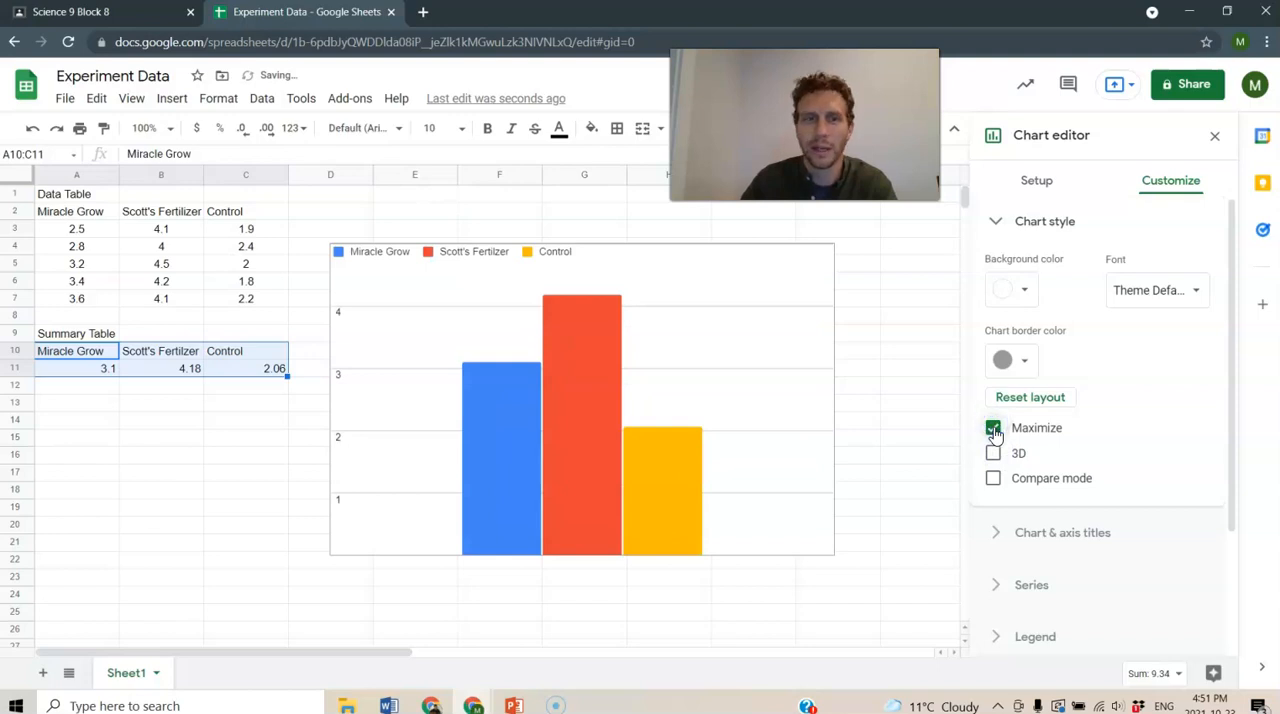
{"action": "left_click", "coordinate": [993, 428]}
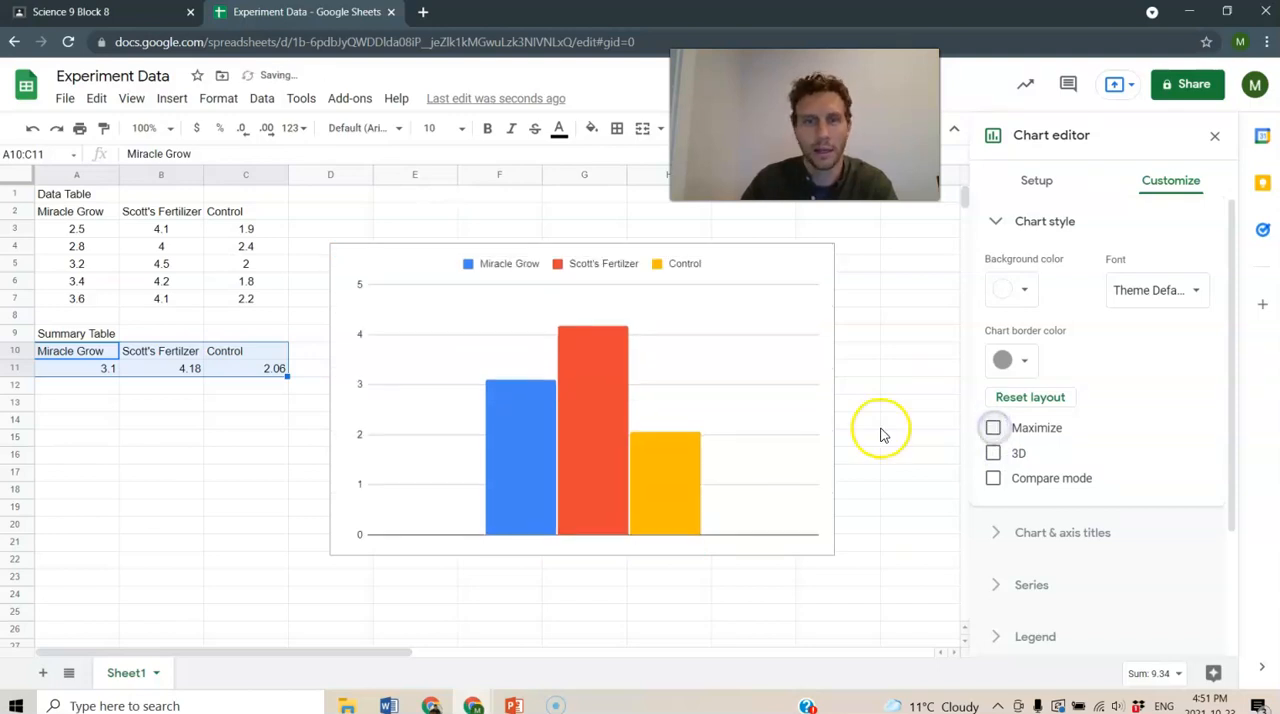
{"action": "left_click", "coordinate": [1058, 222]}
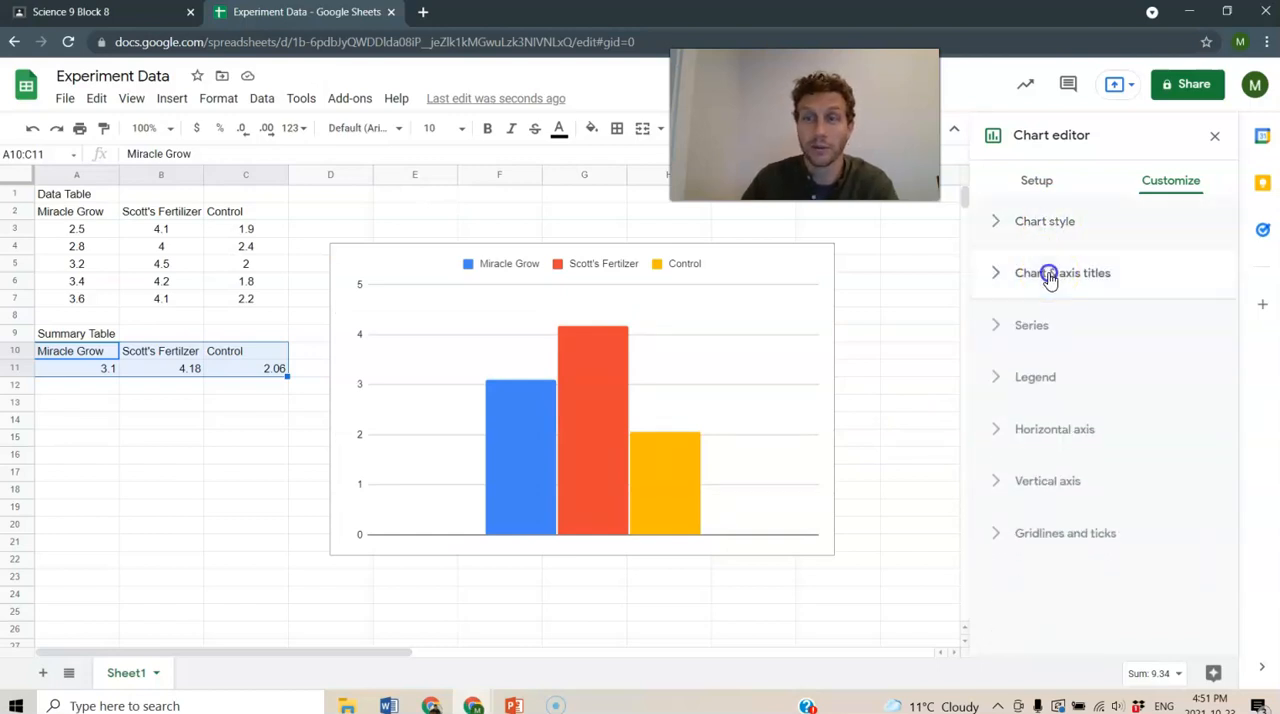
- Set the chart title to "Plant Heights in Different Growing Conditions"
{"action": "left_click", "coordinate": [1050, 276]}
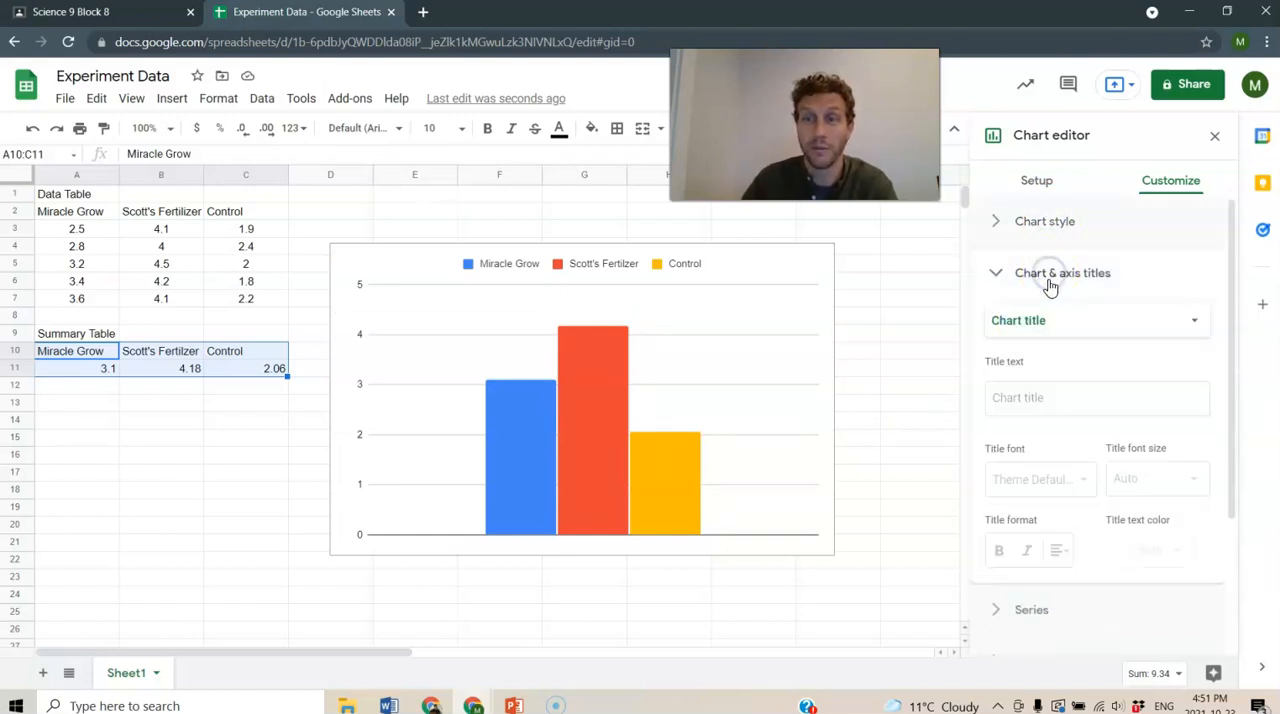
{"action": "left_click", "coordinate": [1037, 400]}
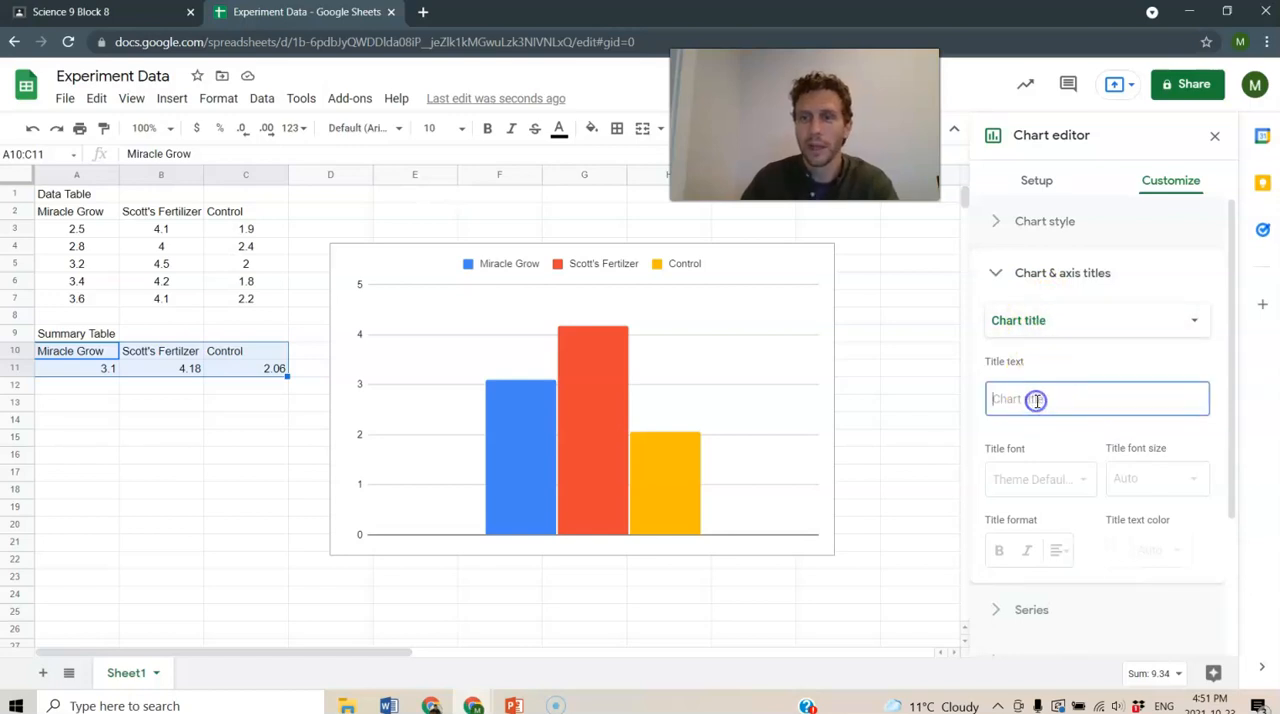
{"action": "type", "text": "Plant Heights in Different G"}
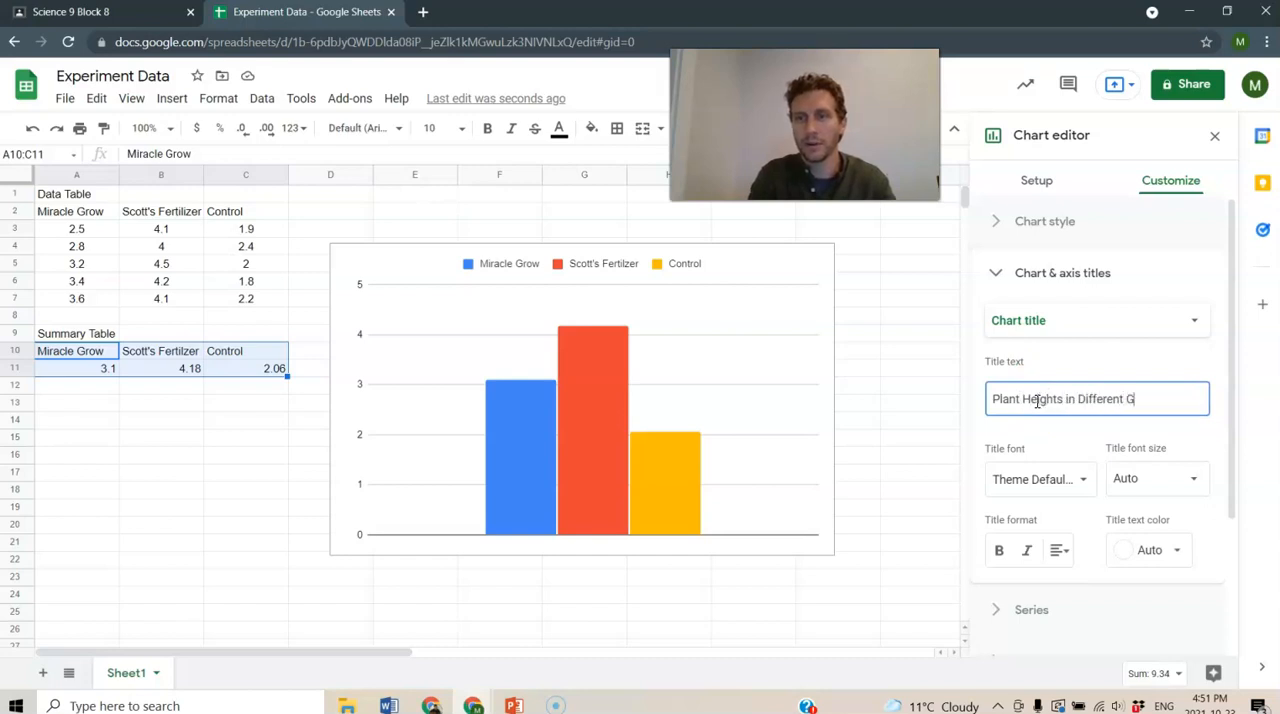
{"action": "type", "text": "ions"}
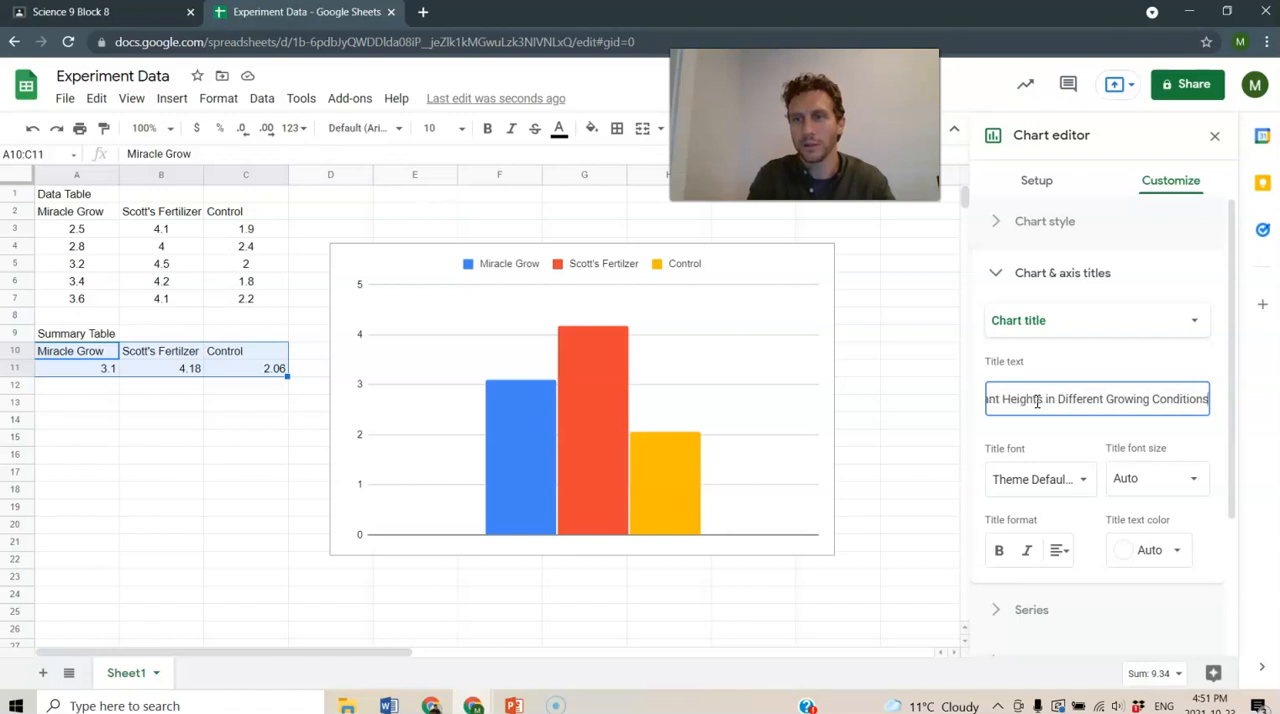
- Set the chart's horizontal axis title to "Different Growing Conditions"
{"action": "left_click", "coordinate": [1071, 329]}
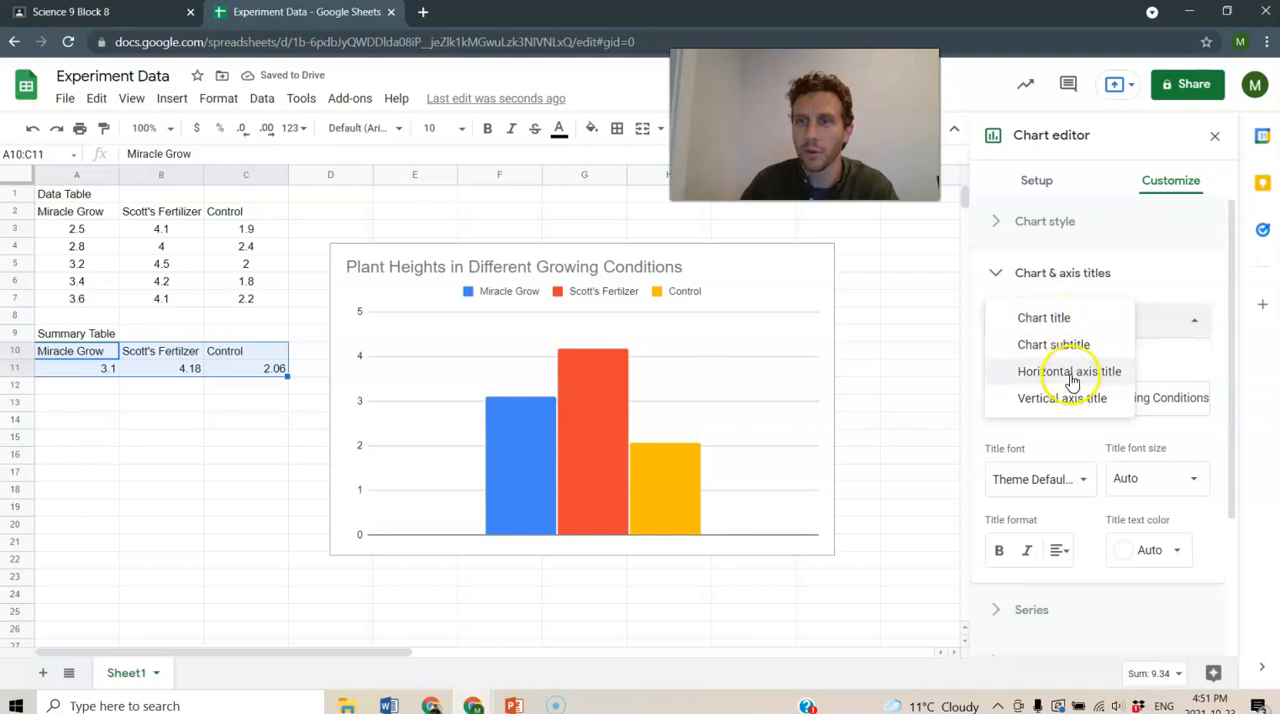
{"action": "left_click", "coordinate": [1071, 382]}
{"action": "left_click", "coordinate": [1069, 396]}
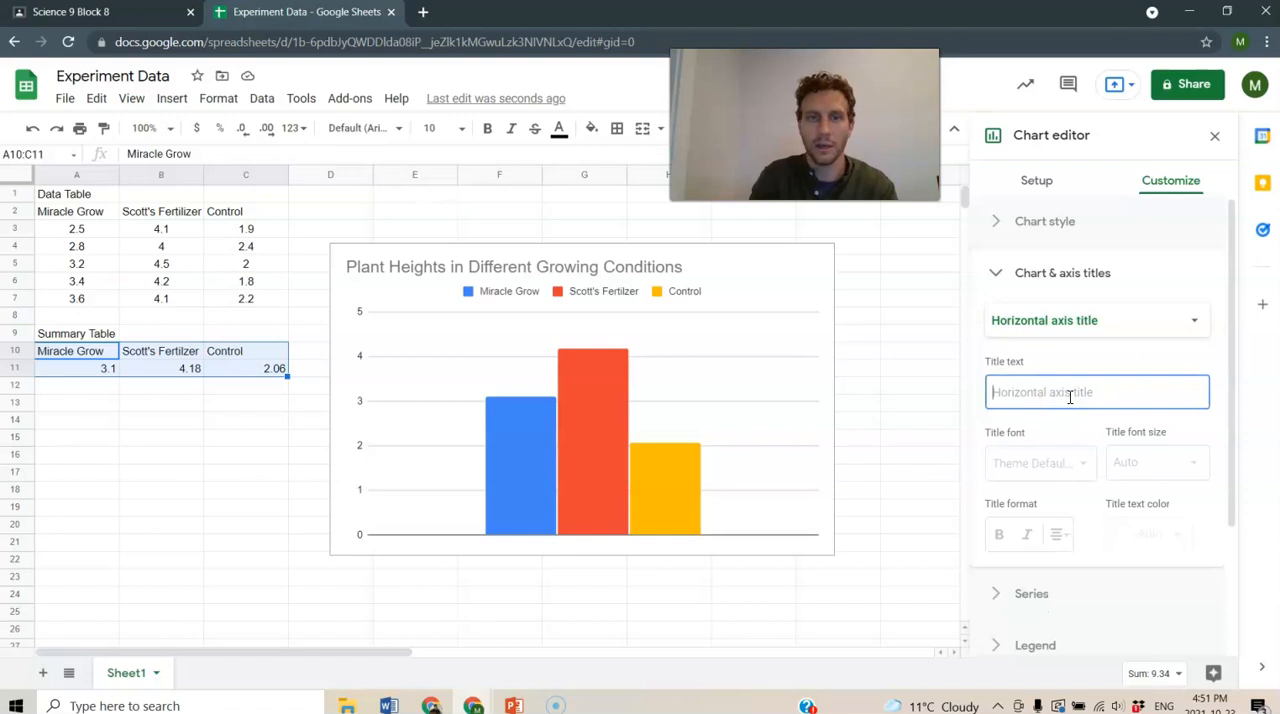
{"action": "type", "text": "D"}
{"action": "key", "text": "BackSpace"}
{"action": "type", "text": "Different Growing Conditions"}
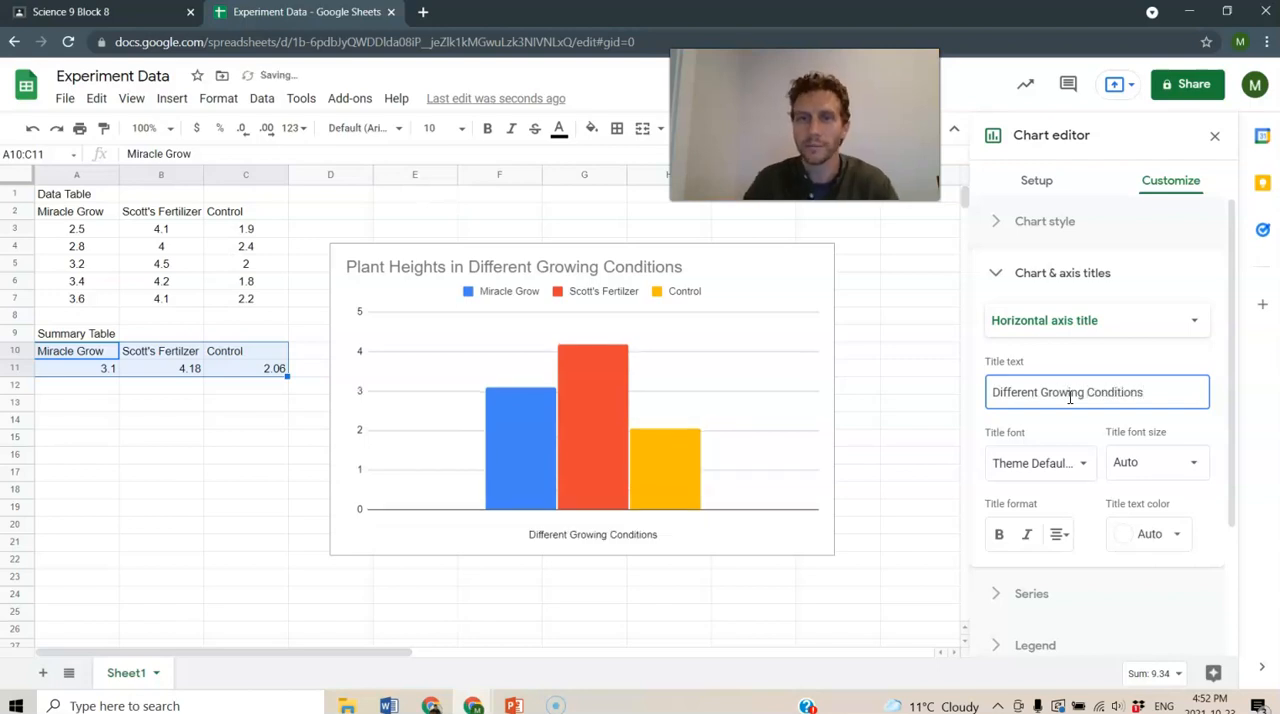
- Set the chart's vertical axis title to "Plant Heights (cm)"
{"action": "left_click", "coordinate": [1128, 320]}
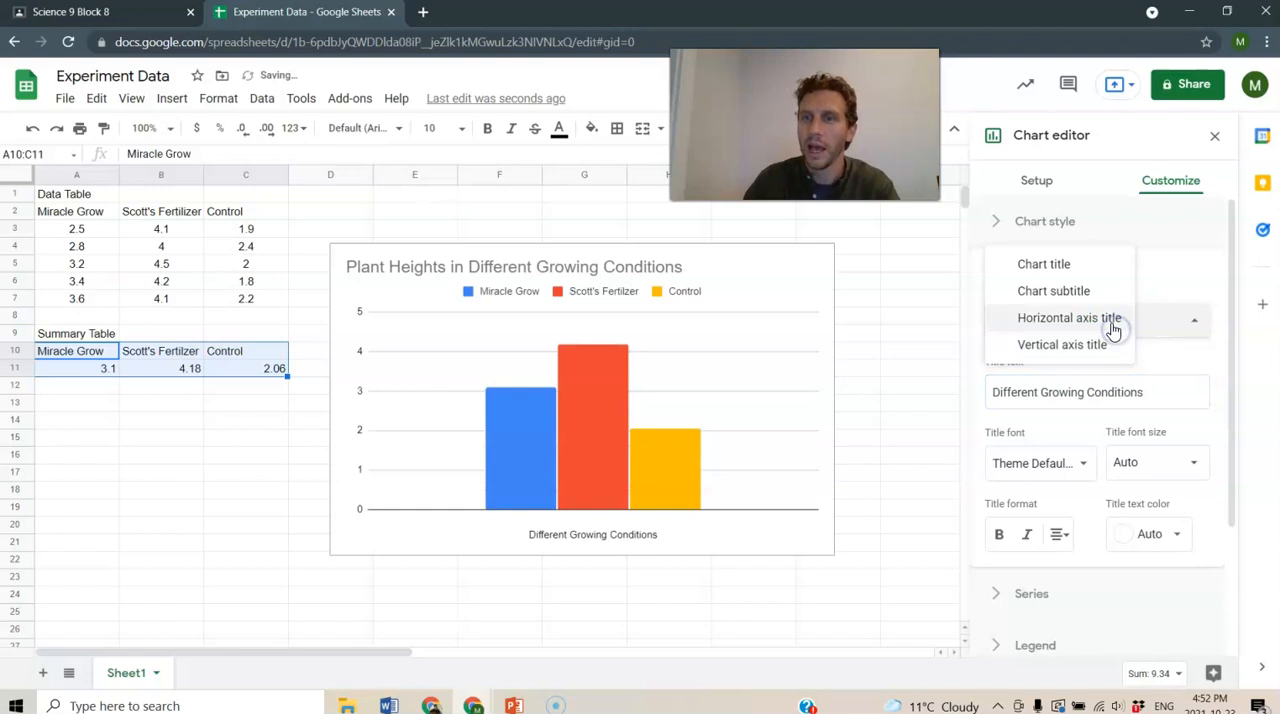
{"action": "left_click", "coordinate": [1062, 345]}
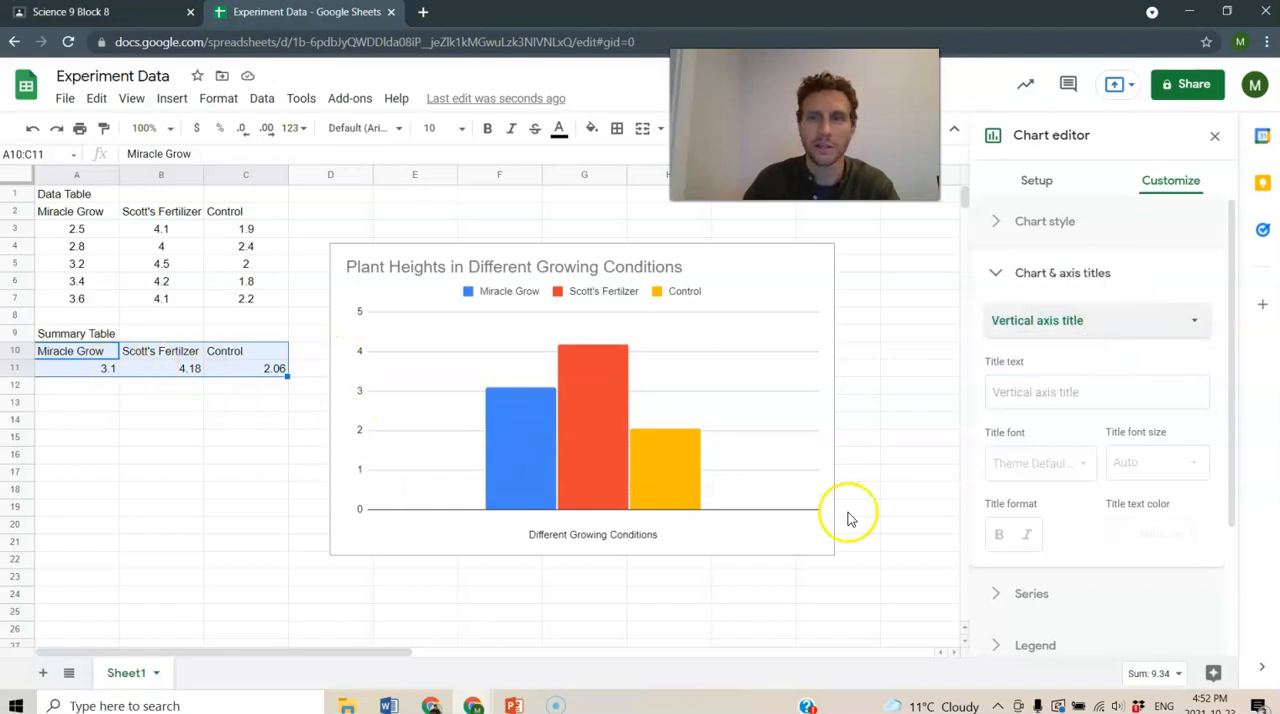
{"action": "left_click", "coordinate": [1020, 391]}
{"action": "type", "text": "Plant Heig"}
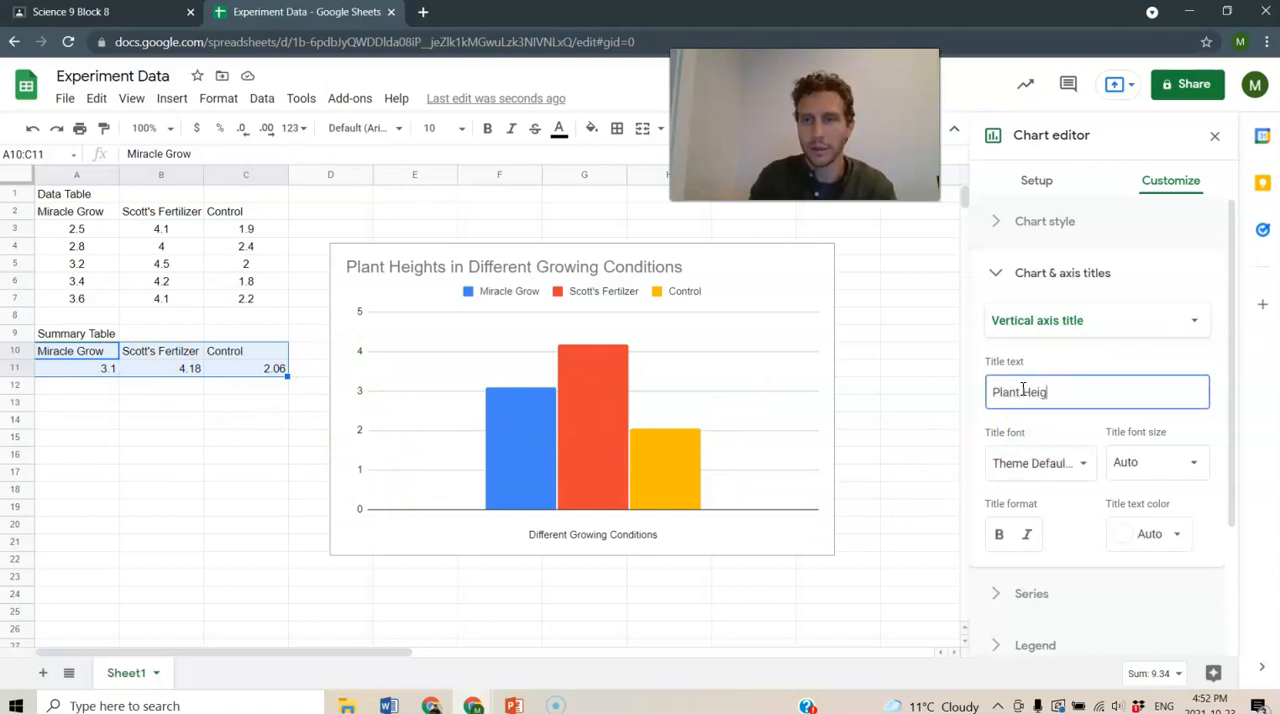
{"action": "type", "text": "hts (cm"}
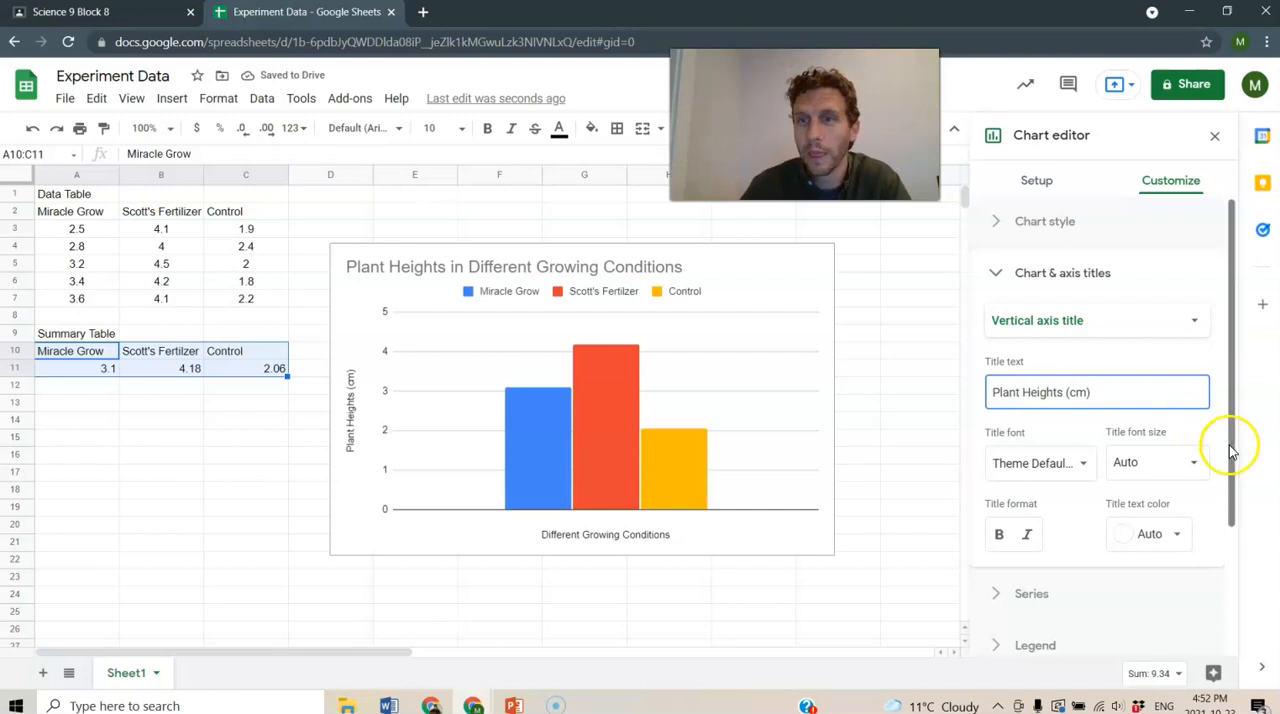
- Position the column chart's legend at the bottom of the chart
{"action": "left_click", "coordinate": [1090, 275]}
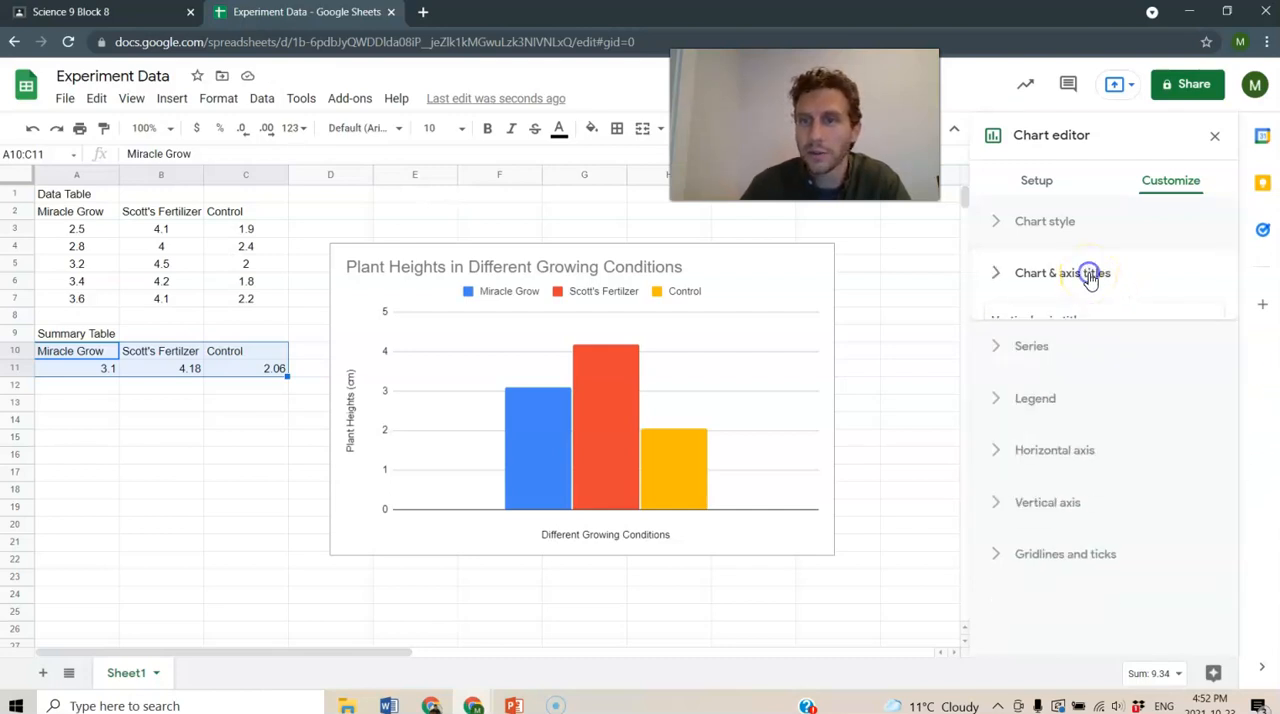
{"action": "left_click", "coordinate": [1035, 382]}
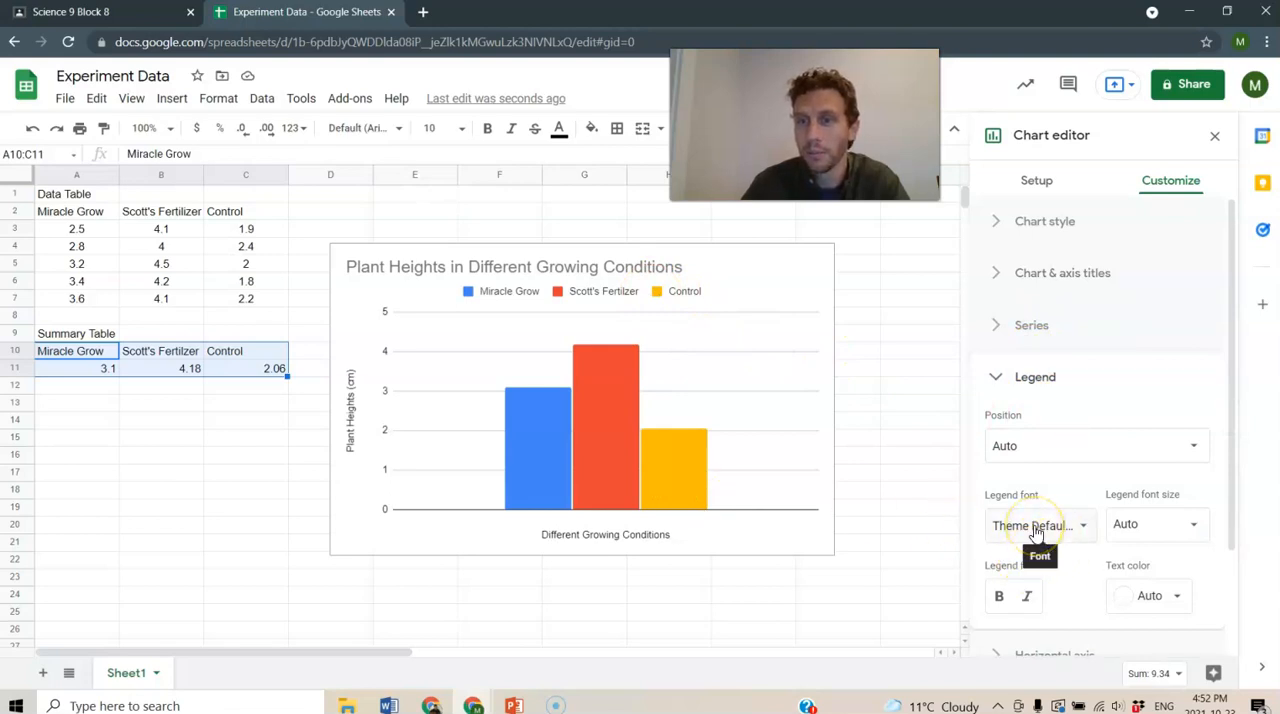
{"action": "scroll", "coordinate": [1035, 535], "scroll_direction": "down", "scroll_amount": 1}
{"action": "left_click", "coordinate": [1060, 374]}
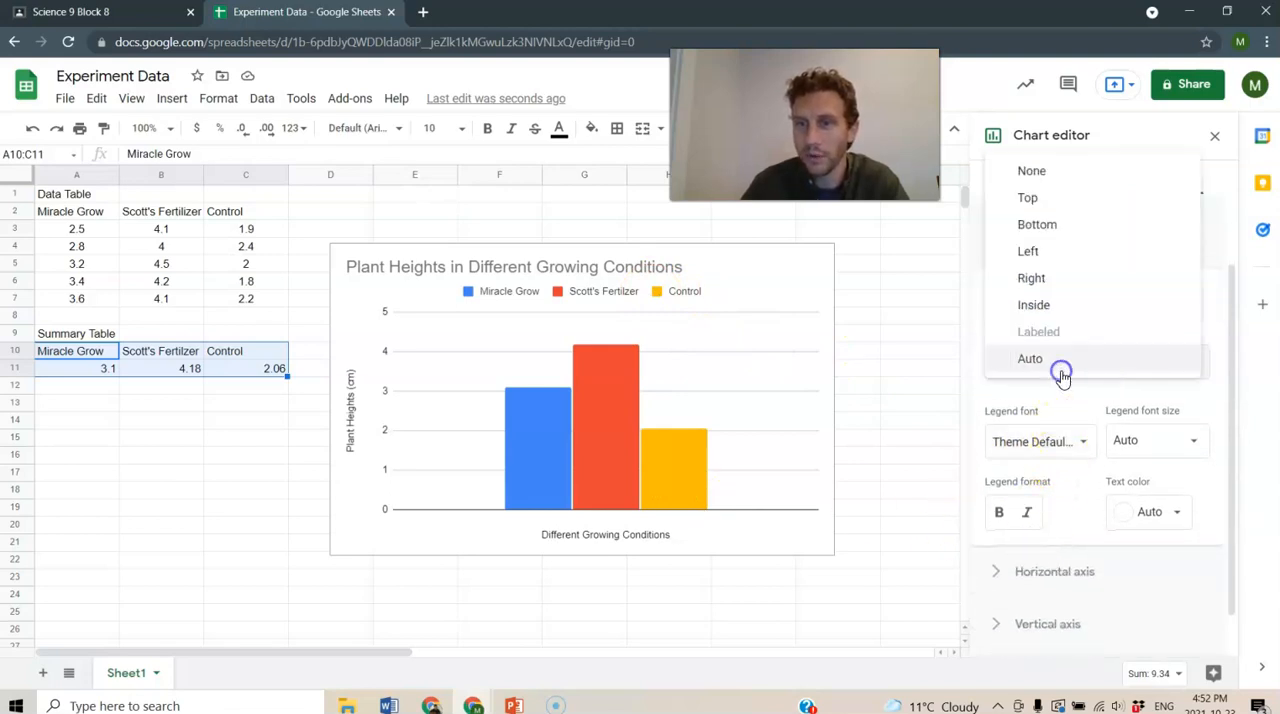
{"action": "left_click", "coordinate": [1047, 225]}
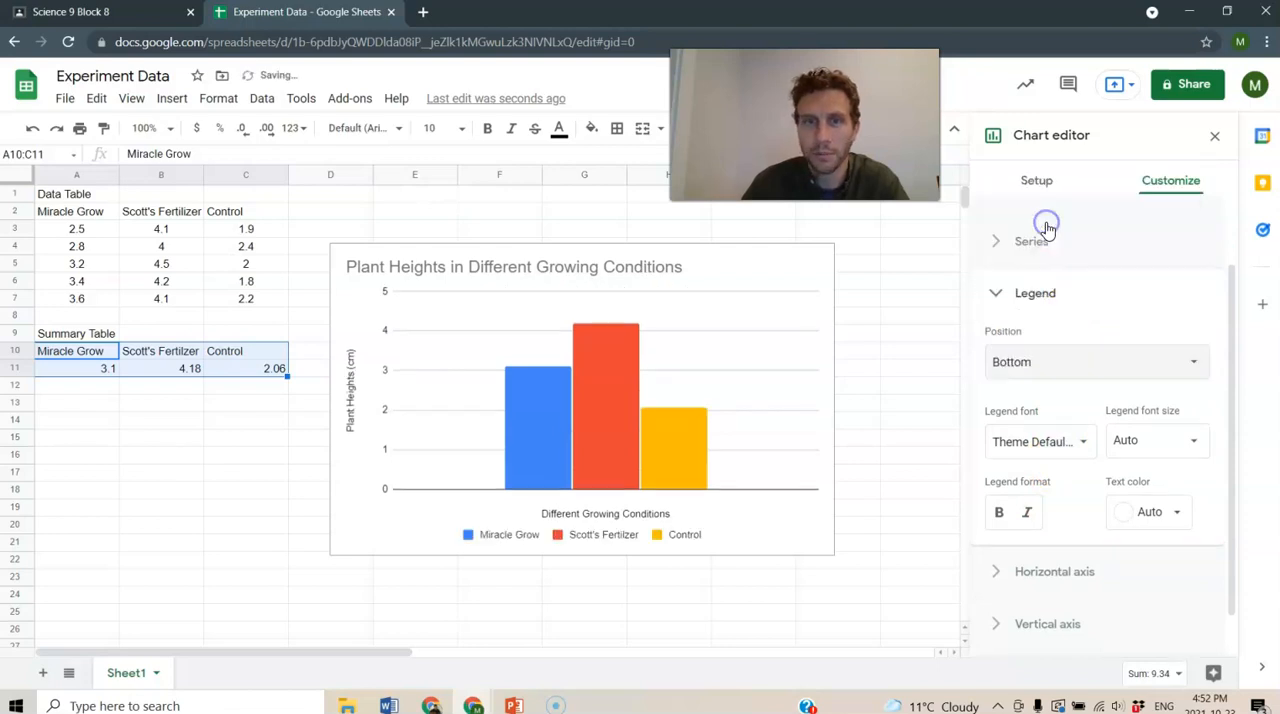
{"action": "left_click", "coordinate": [1042, 238]}
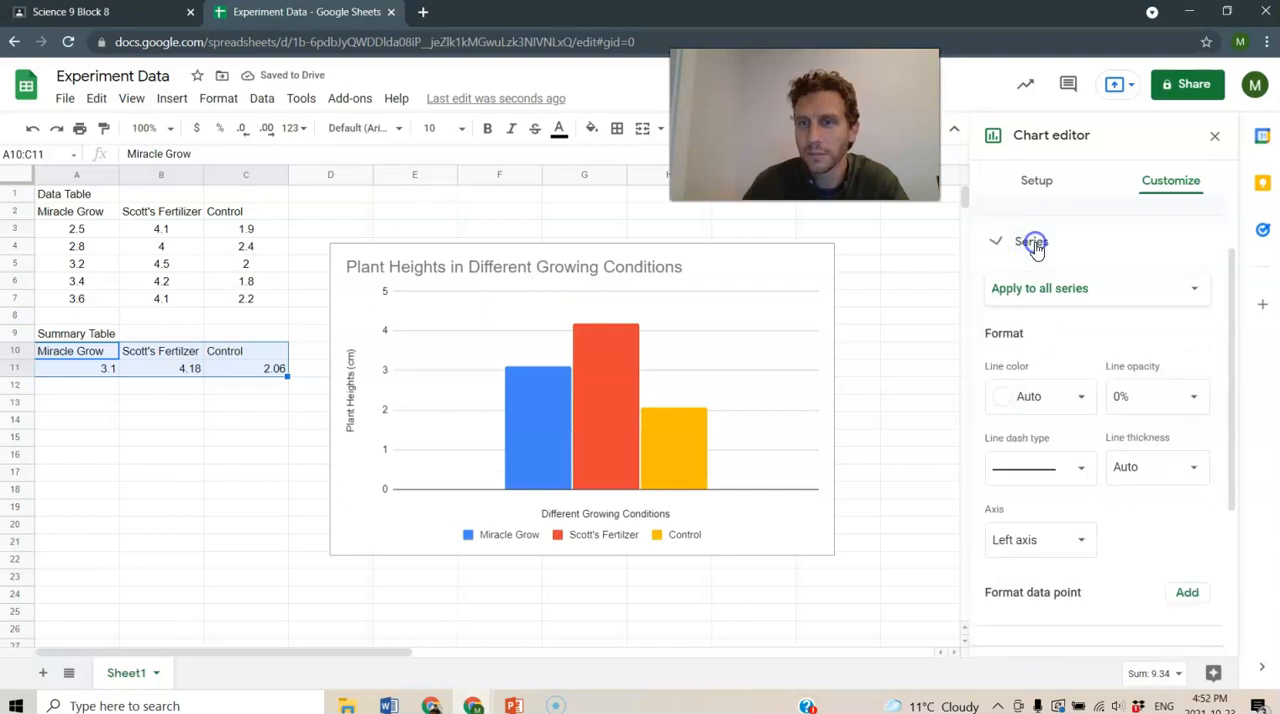
{"action": "left_click", "coordinate": [1035, 243]}
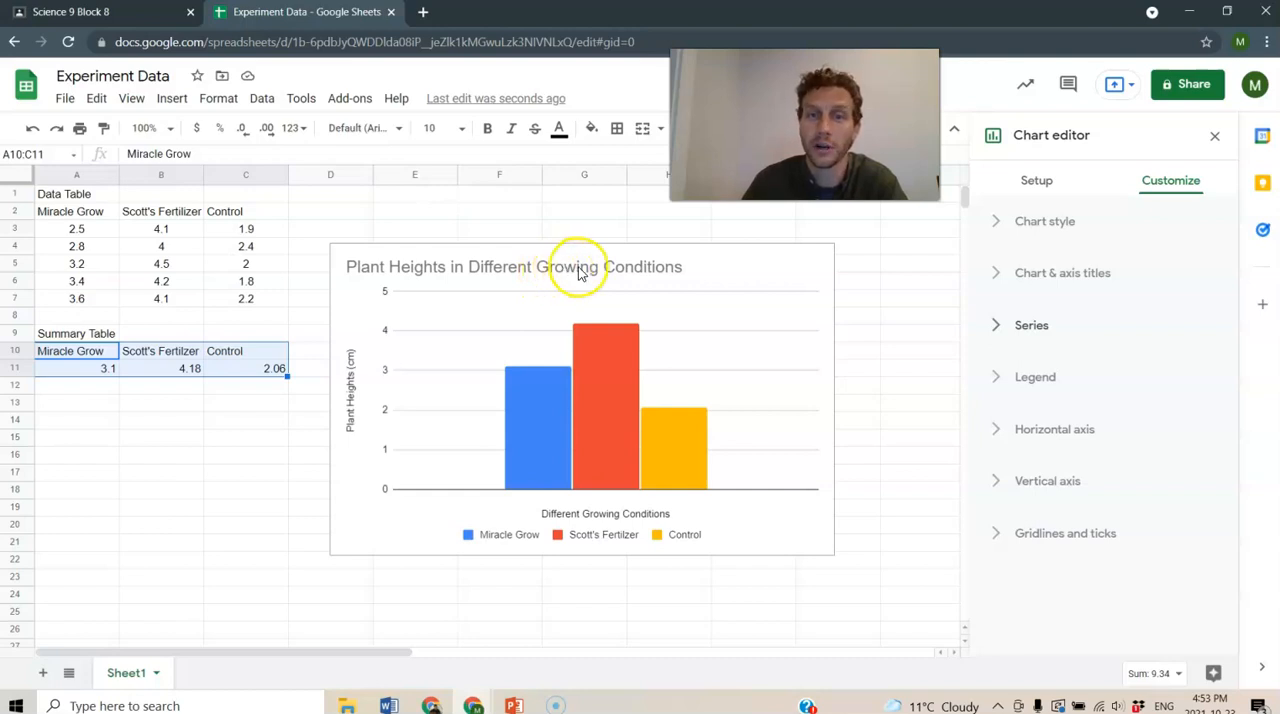
- Move the column chart directly below the summary table, starting at about row 13, and deselect it
{"action": "left_click", "coordinate": [647, 290]}
{"action": "left_click_drag", "start_coordinate": [687, 249], "coordinate": [395, 404]}
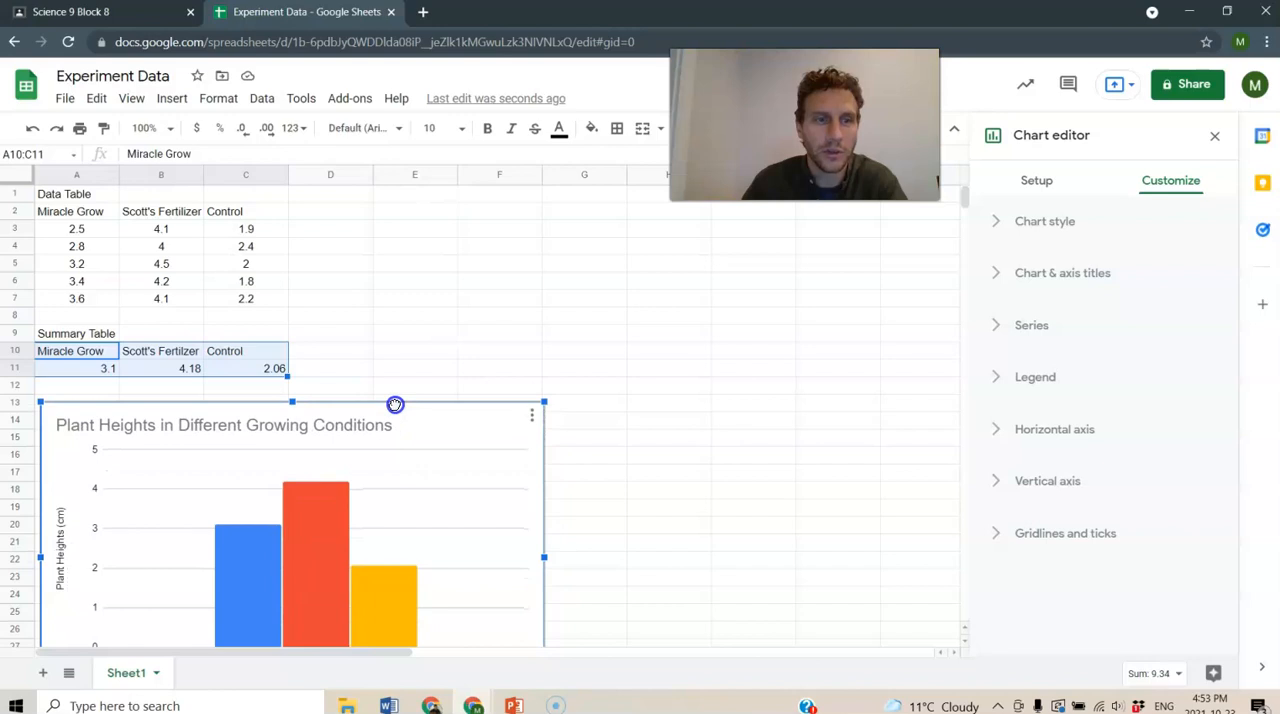
{"action": "scroll", "coordinate": [481, 348], "scroll_direction": "down", "scroll_amount": 1}
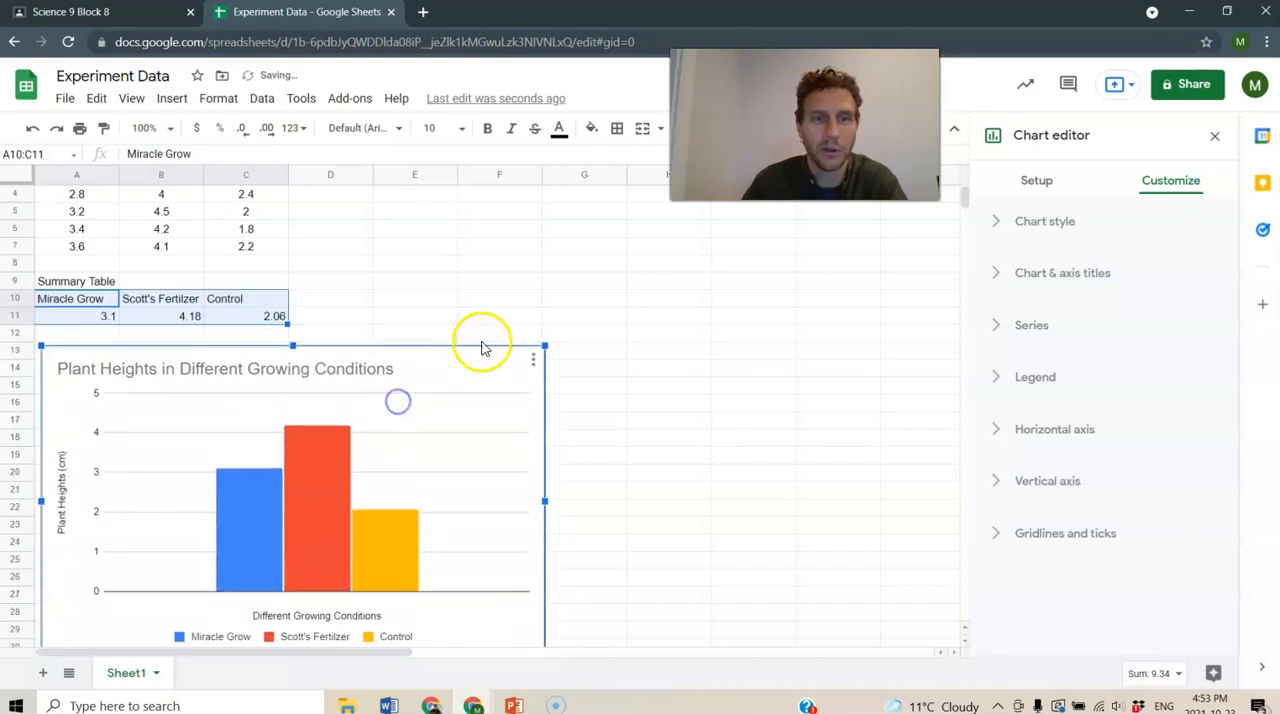
{"action": "left_click", "coordinate": [514, 297]}
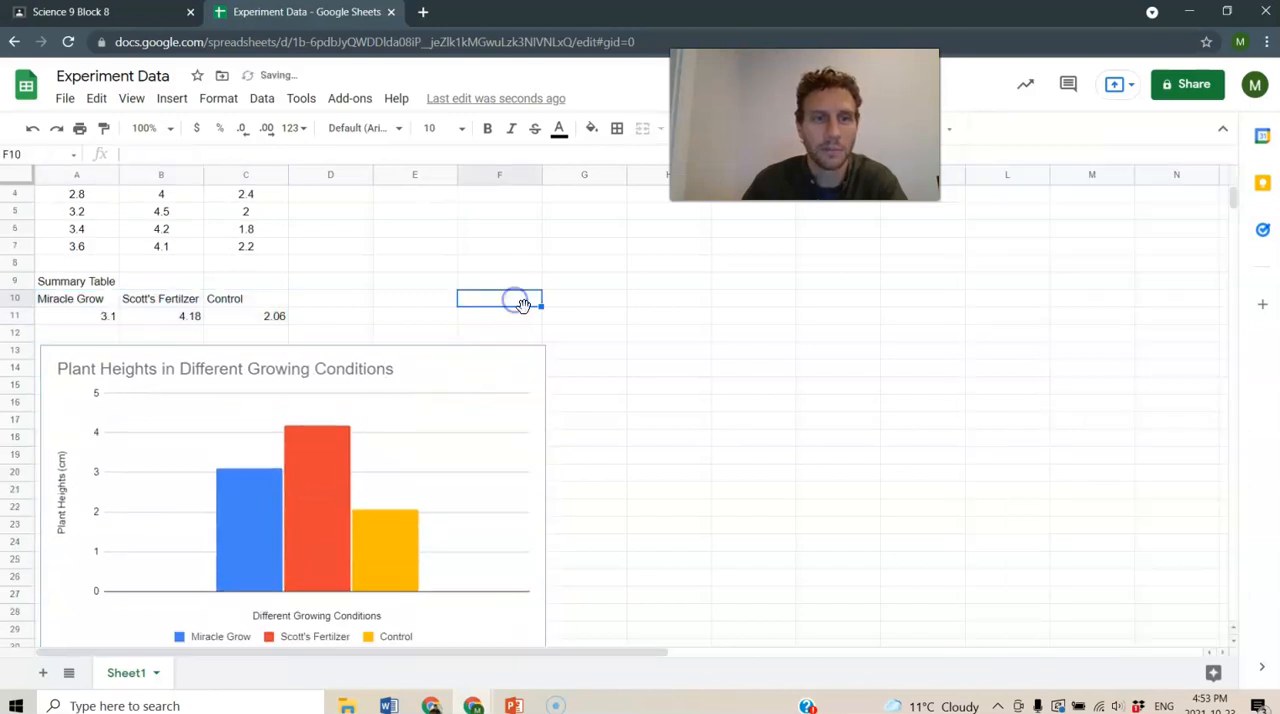
- Preview the print layout of the current sheet with its tables and chart, and return without printing
{"action": "left_click", "coordinate": [64, 101]}
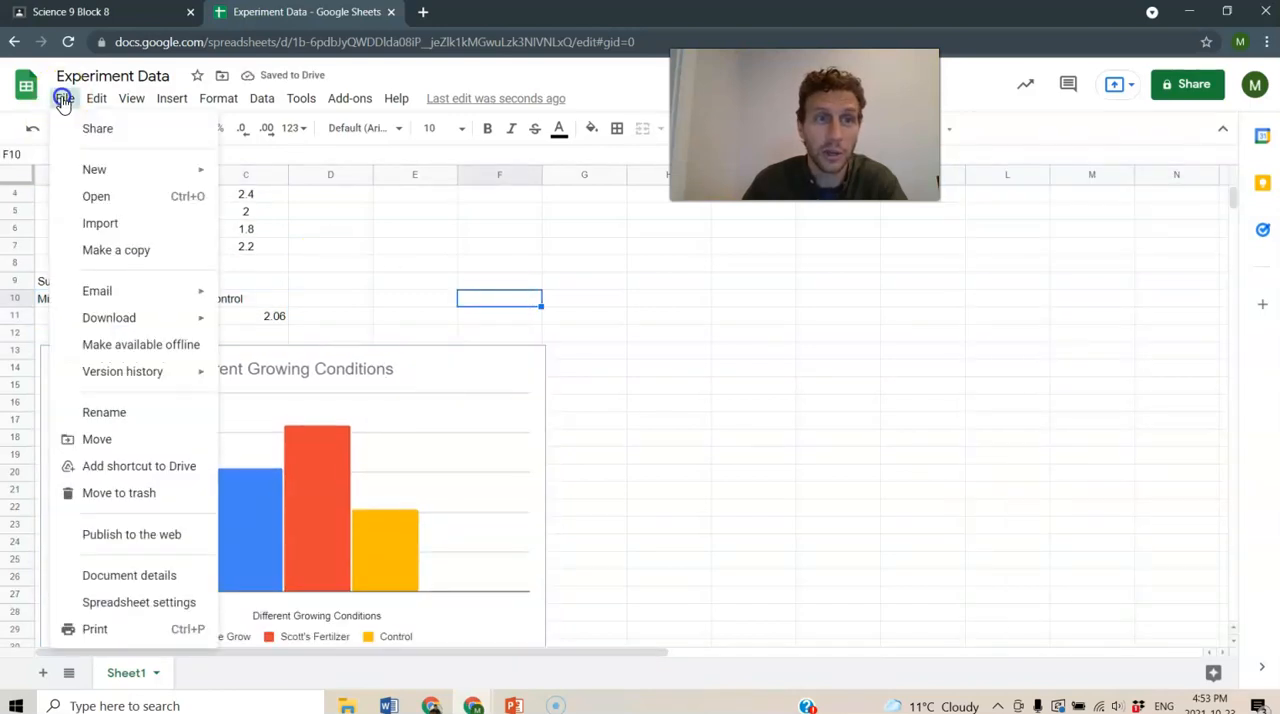
{"action": "left_click", "coordinate": [98, 629]}
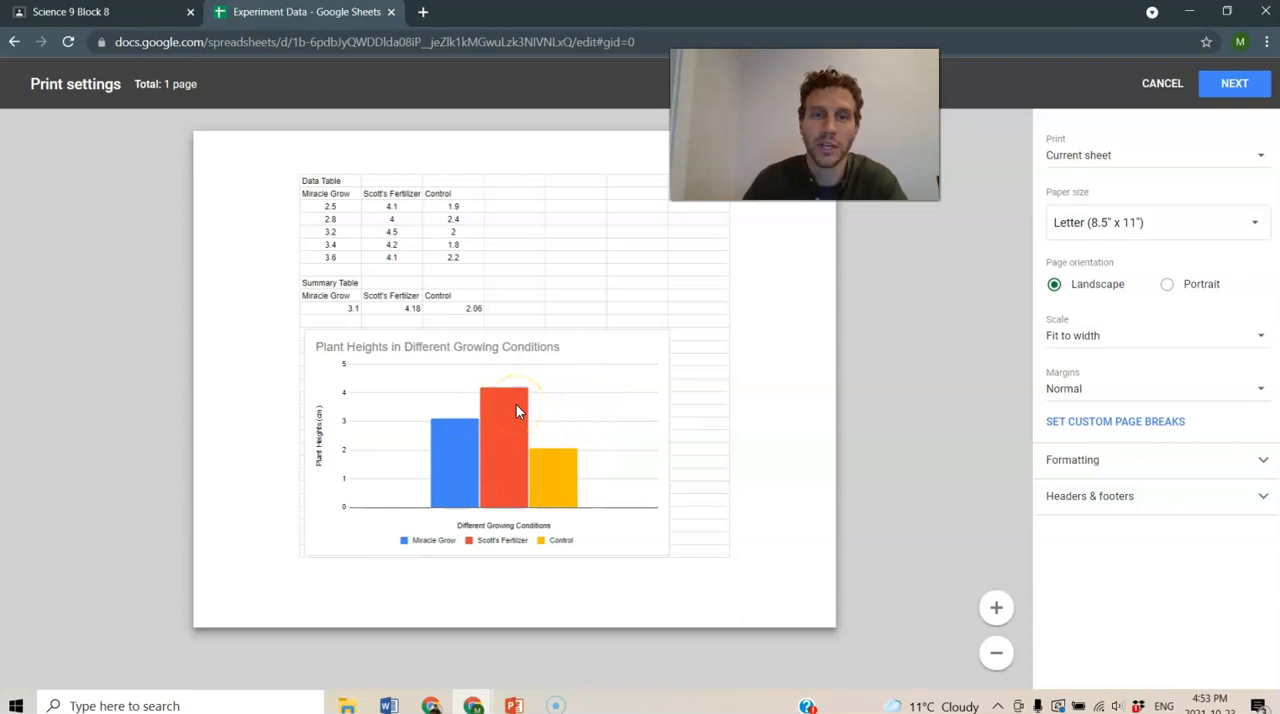
{"action": "left_click", "coordinate": [1162, 85]}
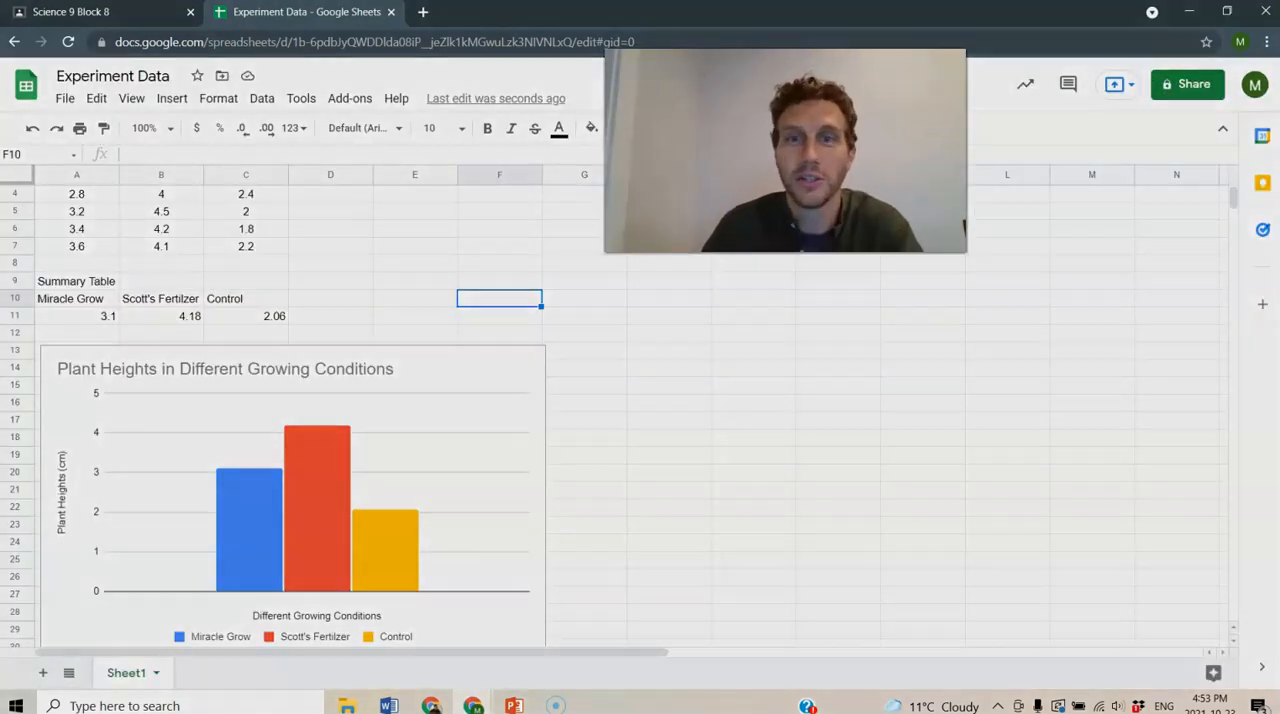